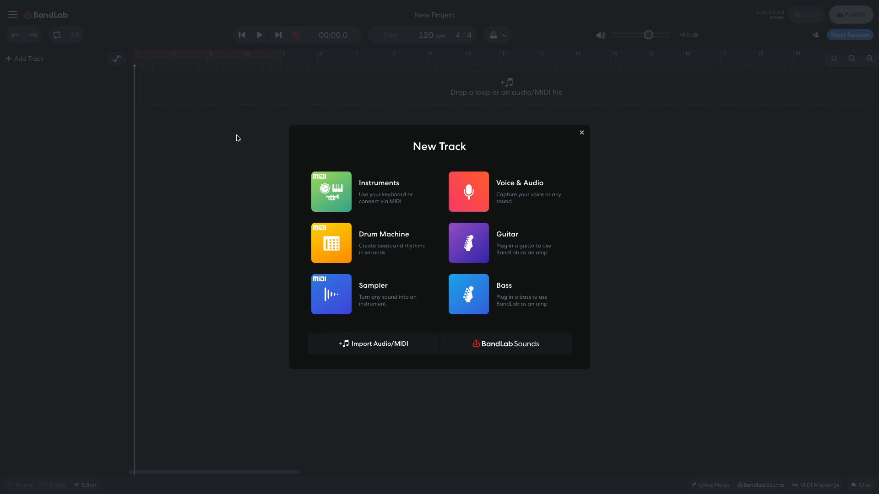
Search the BandLab Sounds library for "house" and open the Classic House pack.
left_click(498, 347)
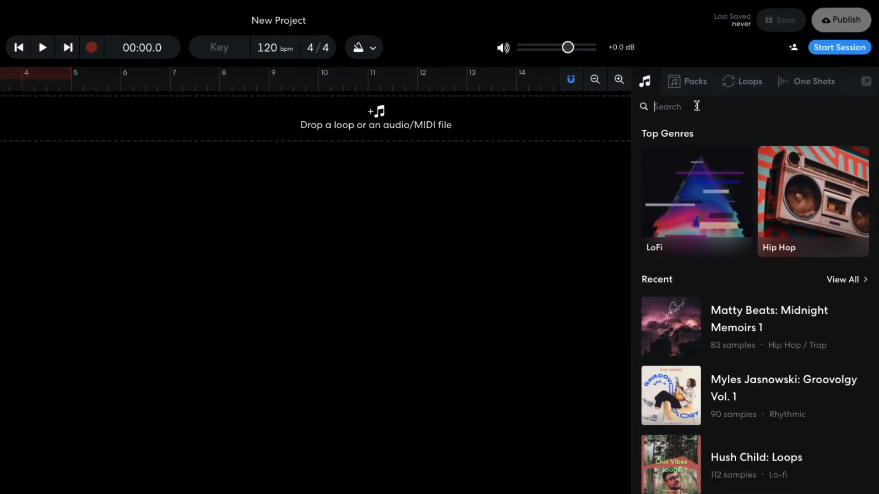
left_click(671, 107)
type("house")
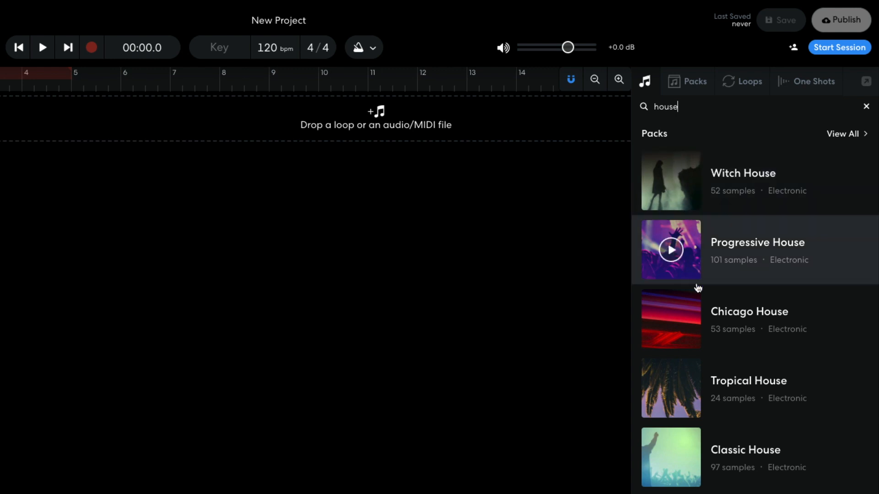
left_click(732, 449)
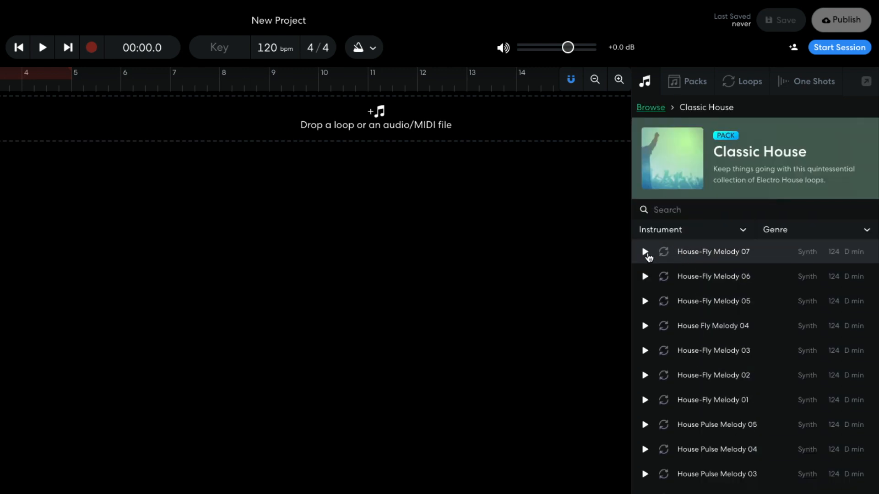
Preview House-Fly Melody 07, place it on a new track starting at bar 1, and set the project key to D minor.
left_click(645, 252)
left_click(646, 253)
left_click_drag(696, 255, 0, 126)
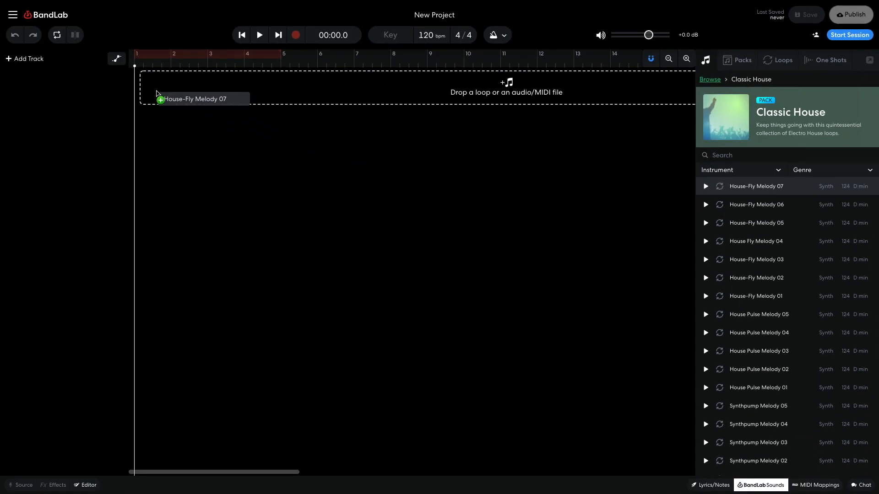
left_click_drag(156, 93, 152, 91)
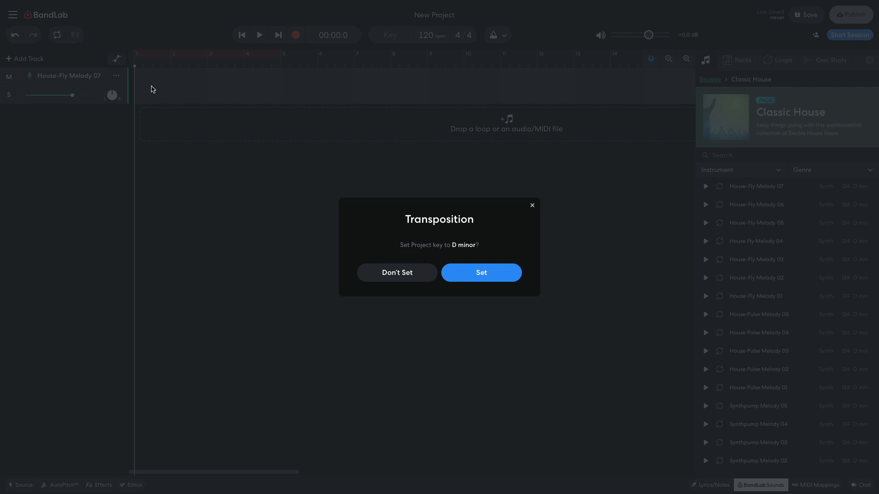
left_click(474, 274)
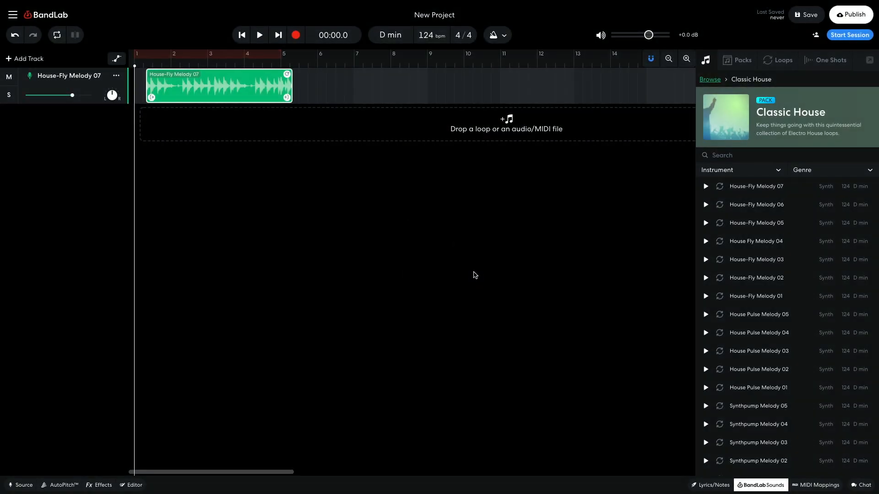
left_click_drag(233, 94, 222, 95)
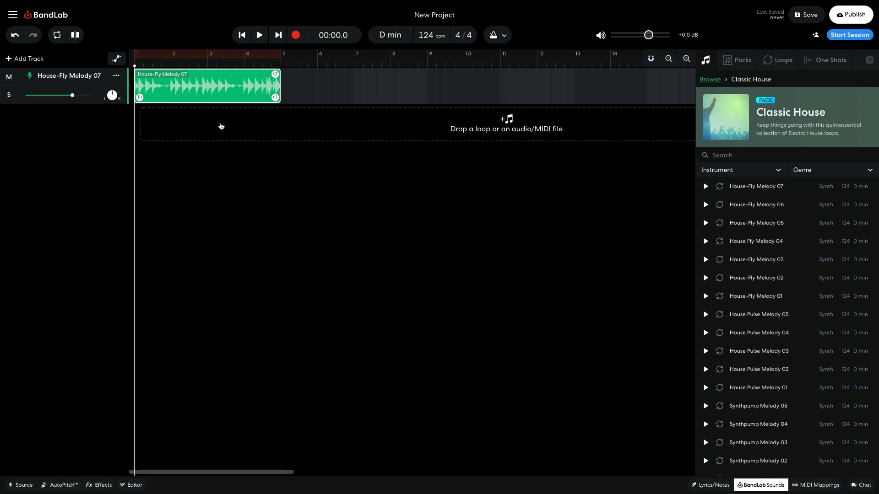
left_click(261, 128)
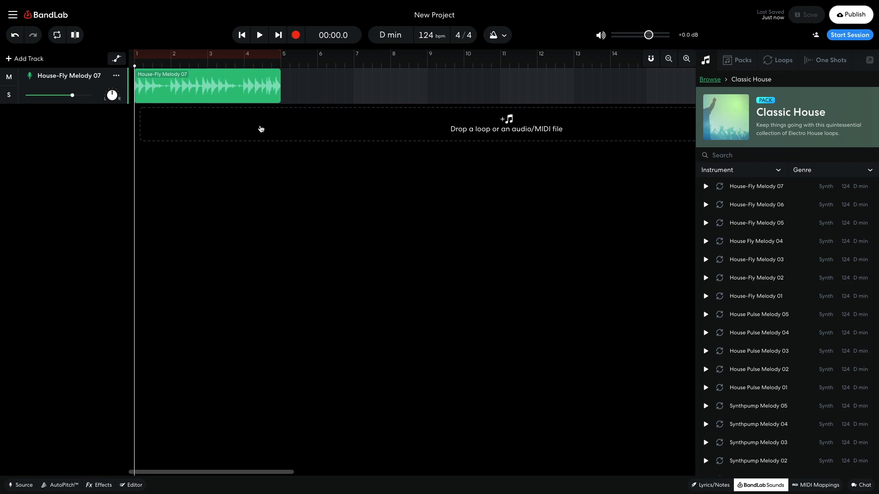
Filter the Classic House pack to Drum loops and audition Brick House Beat, Frog Knob Beat and House Of Sound Beat.
left_click(716, 175)
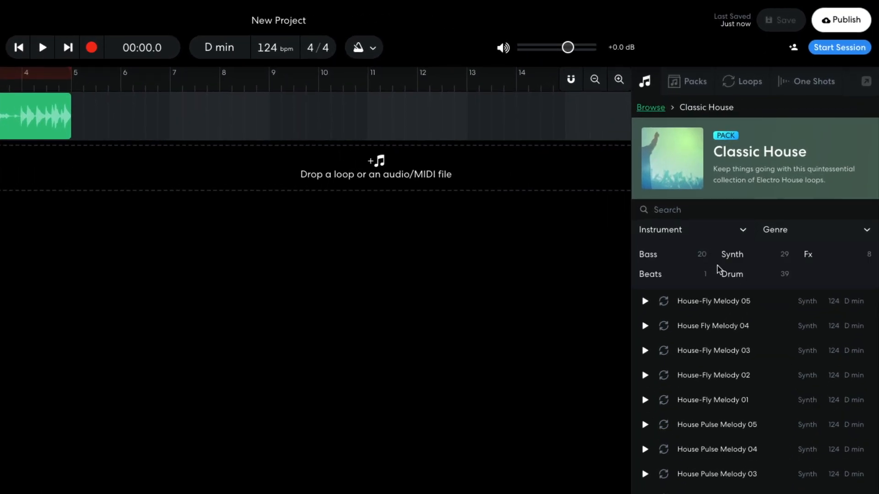
left_click(731, 276)
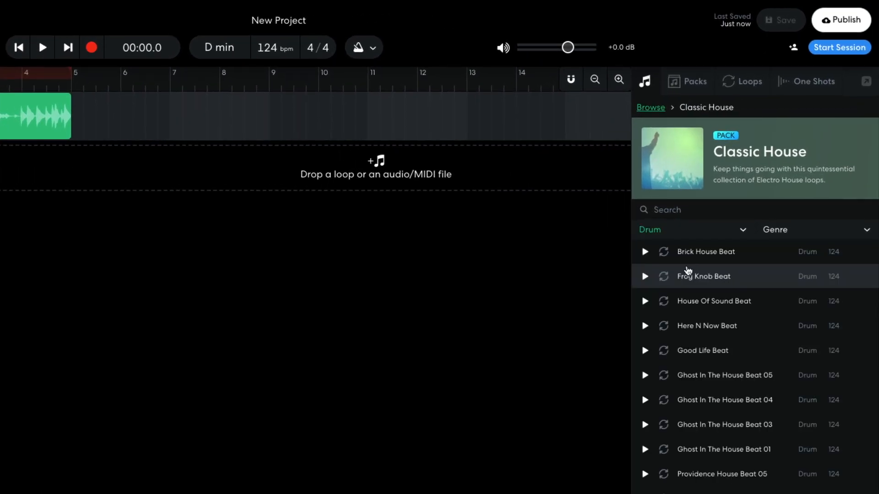
left_click(645, 252)
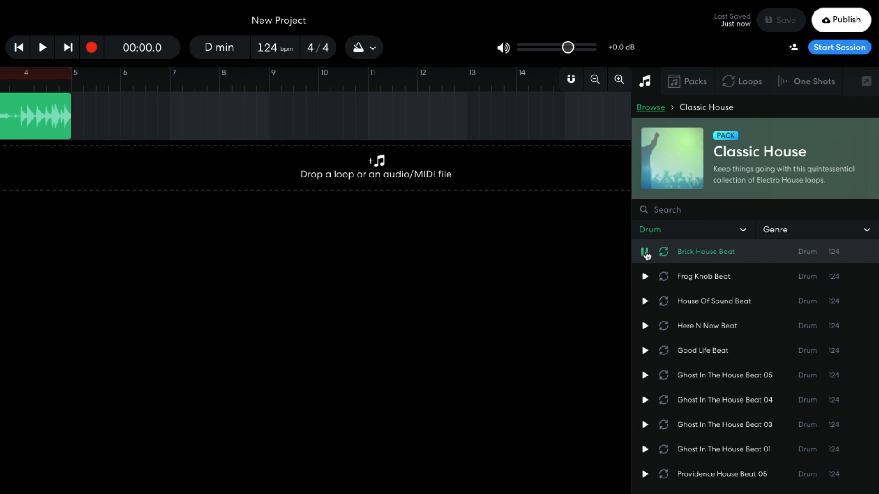
left_click(645, 252)
left_click(645, 276)
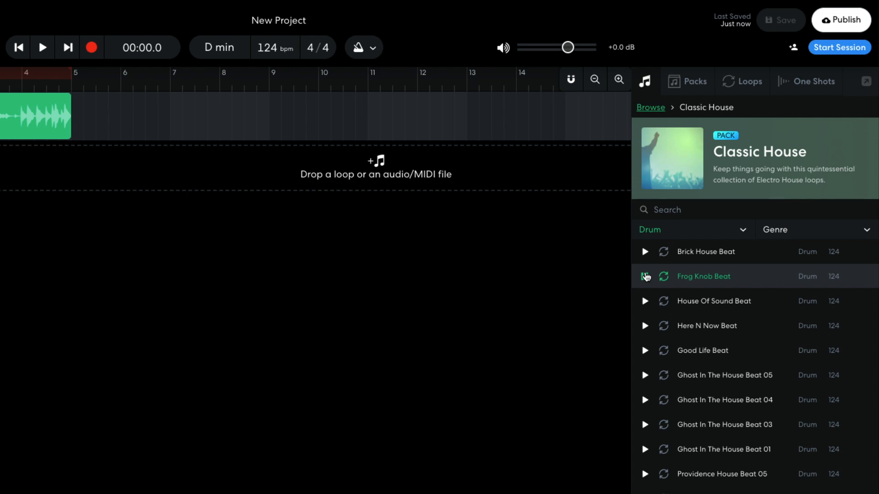
left_click(645, 276)
left_click(645, 302)
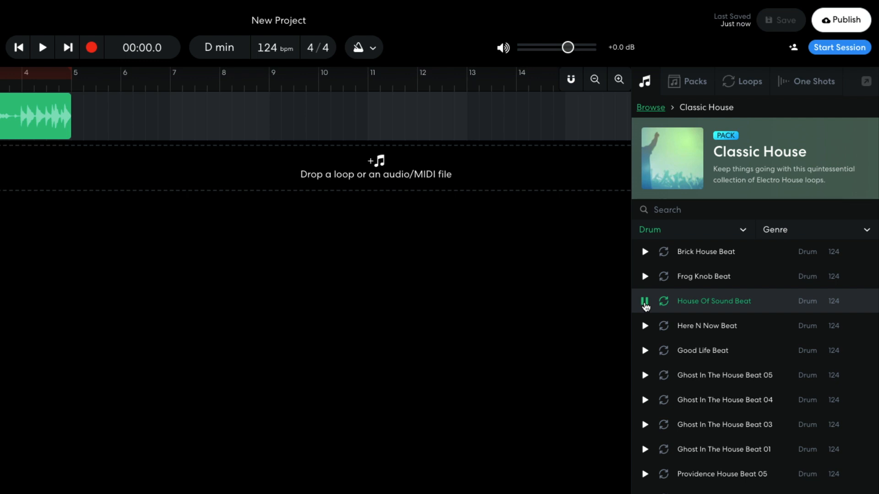
left_click(645, 302)
Add the House Of Sound Beat loop on a new track below the melody, starting at bar 1.
left_click_drag(702, 305, 377, 266)
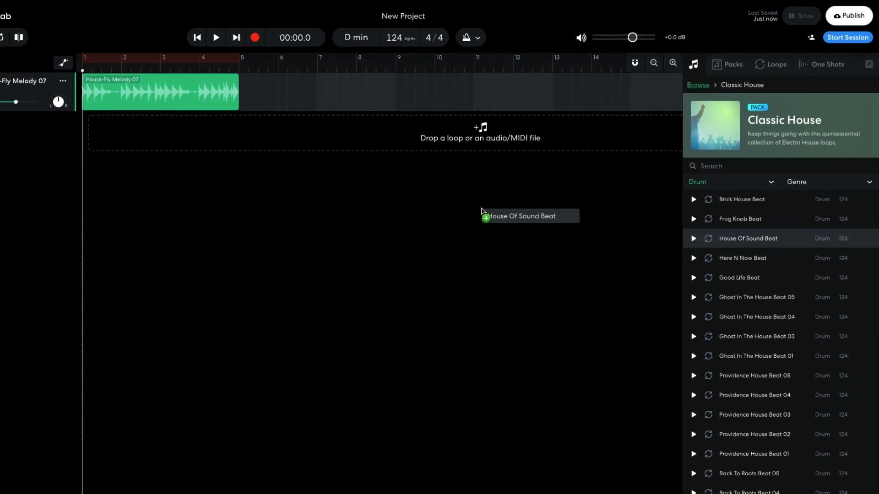
left_click_drag(481, 211, 151, 139)
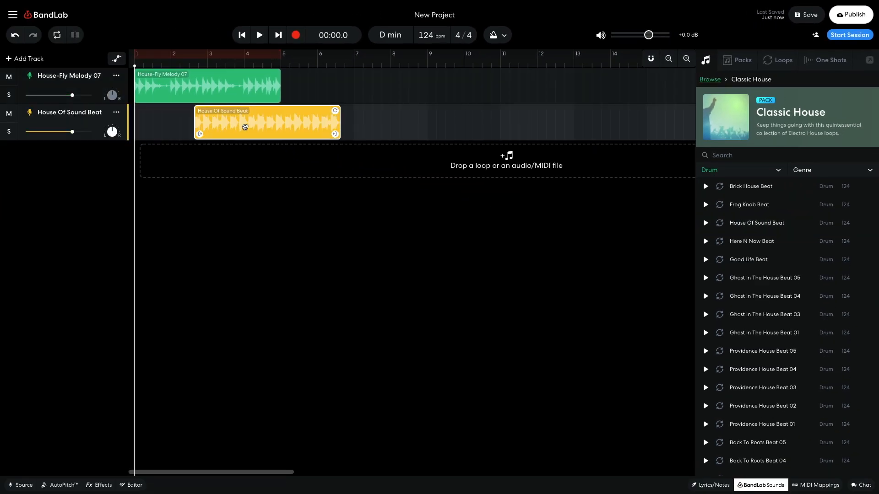
left_click_drag(245, 127, 178, 125)
Play the melody and drum loops together from the start of the project to check the balance.
key("space")
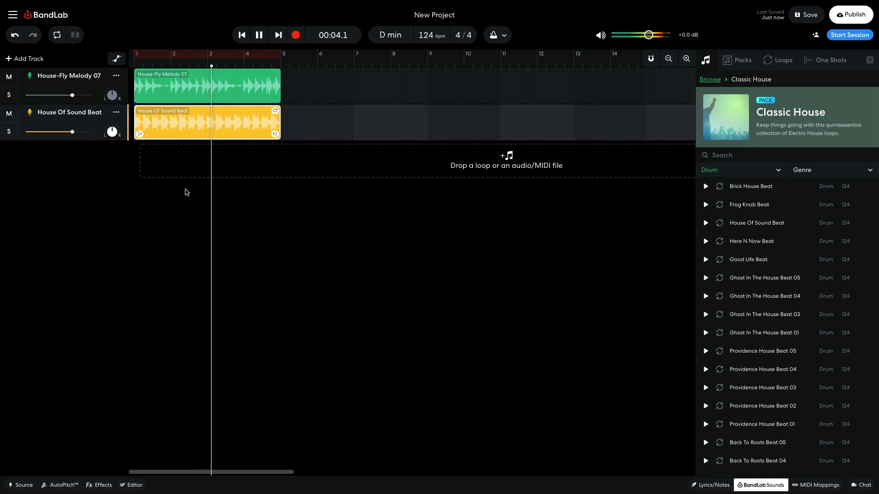
key("space")
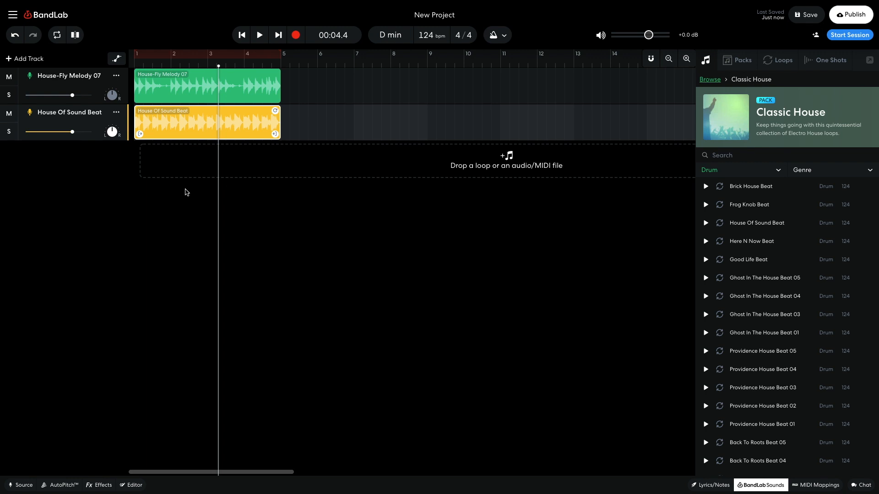
key("Return")
key("space")
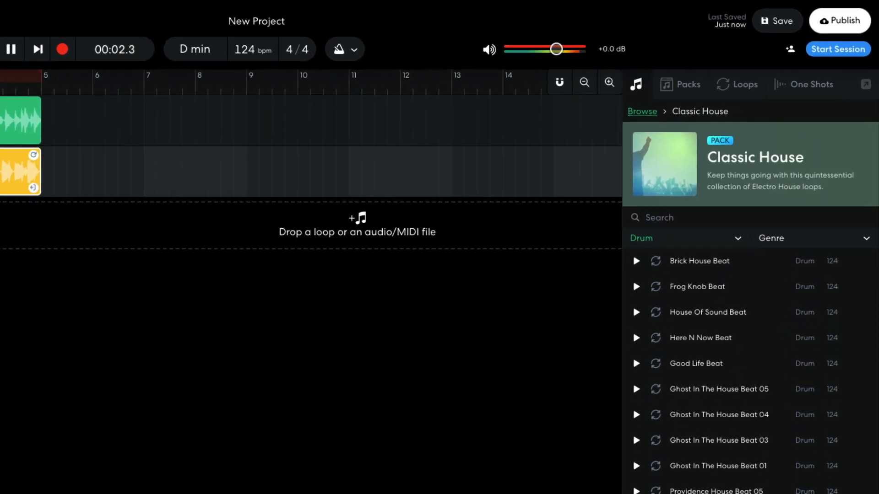
key("space")
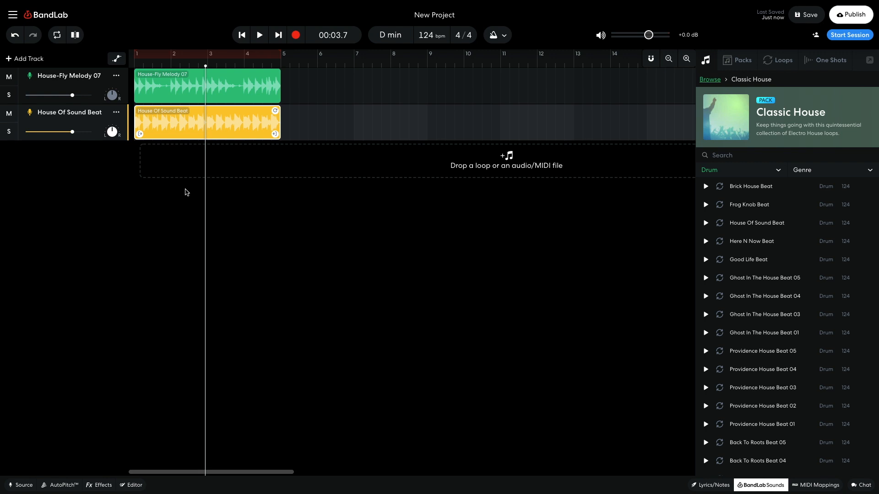
Lower the House-Fly Melody 07 track to about -6 dB and the House Of Sound Beat track to -3 dB, checking the mix from the start.
left_click_drag(72, 96, 59, 95)
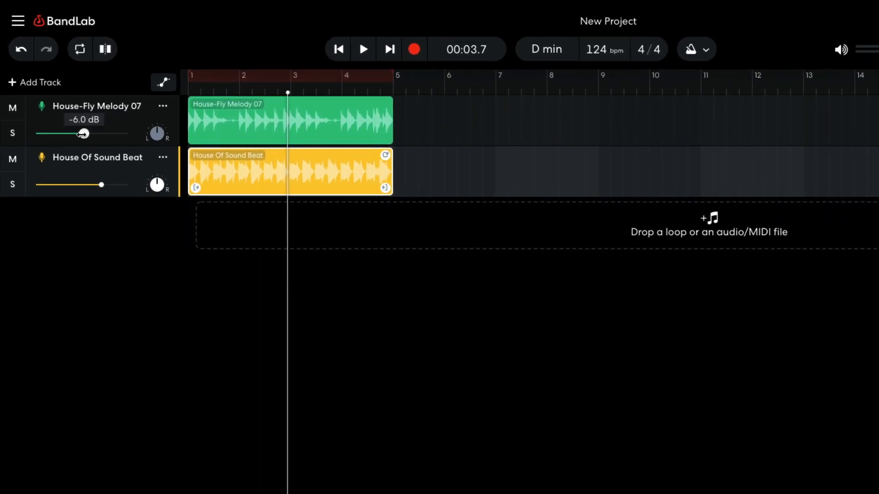
mouse_move(82, 134)
left_mouse_down()
mouse_move(75, 134)
mouse_move(82, 134)
left_mouse_up()
mouse_move(103, 186)
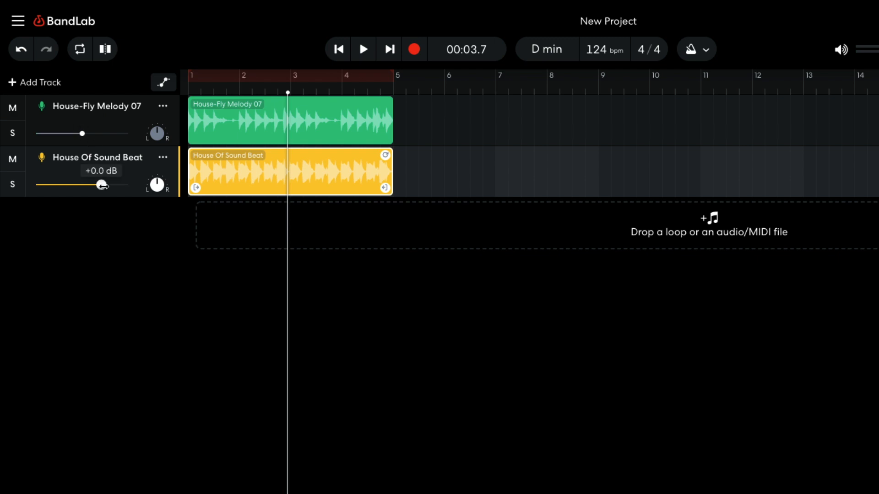
left_click_drag(103, 185, 93, 185)
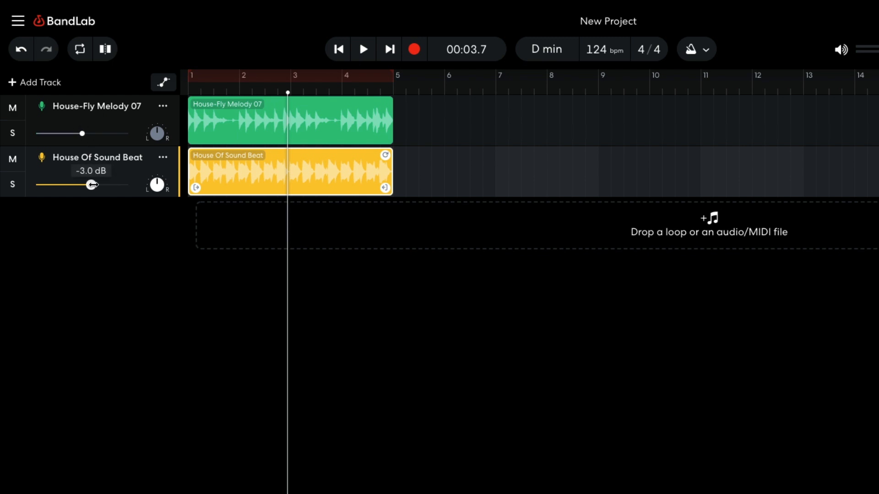
key("Return")
key("space")
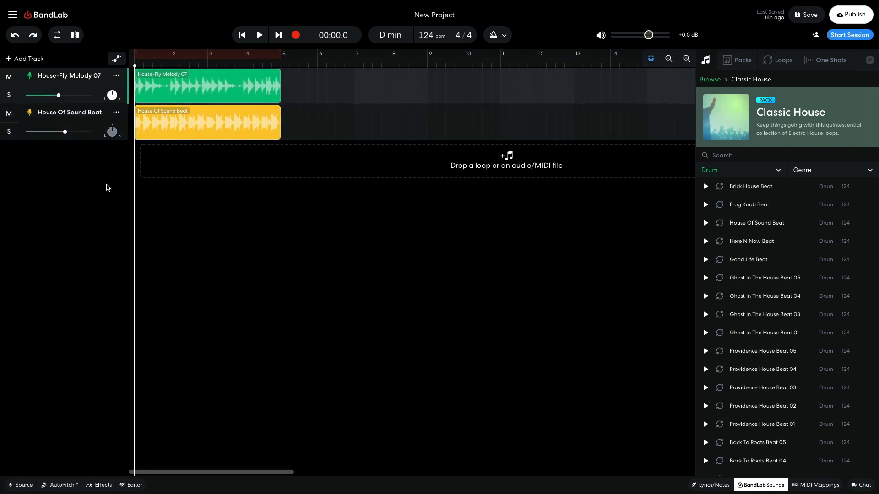
Add an instrument track using the Tropical House Bass synth bass and try a few notes on its keyboard.
left_click(35, 60)
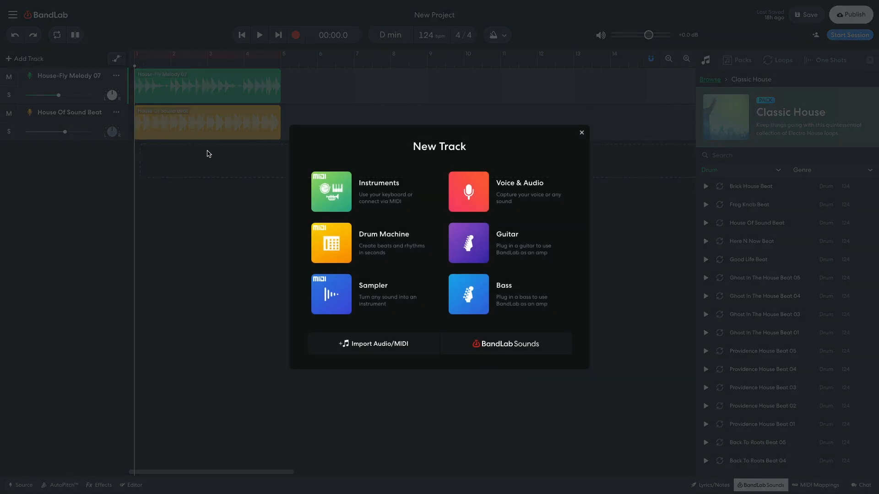
left_click(333, 192)
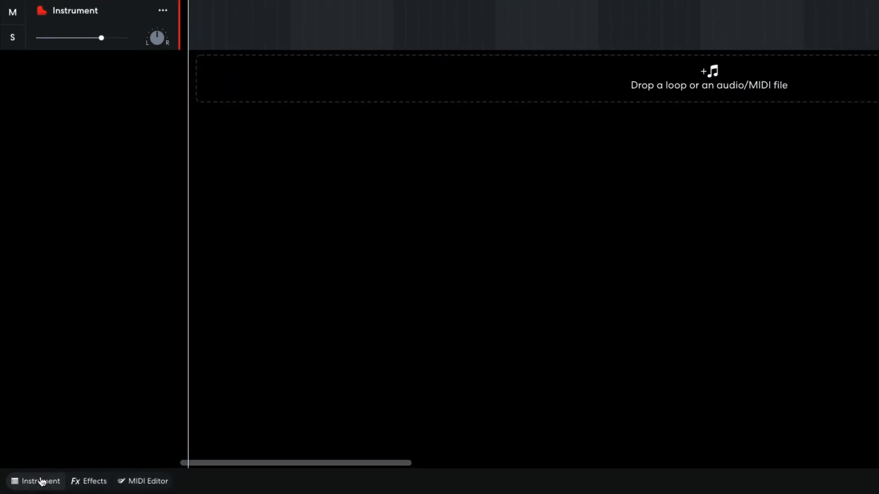
left_click(41, 481)
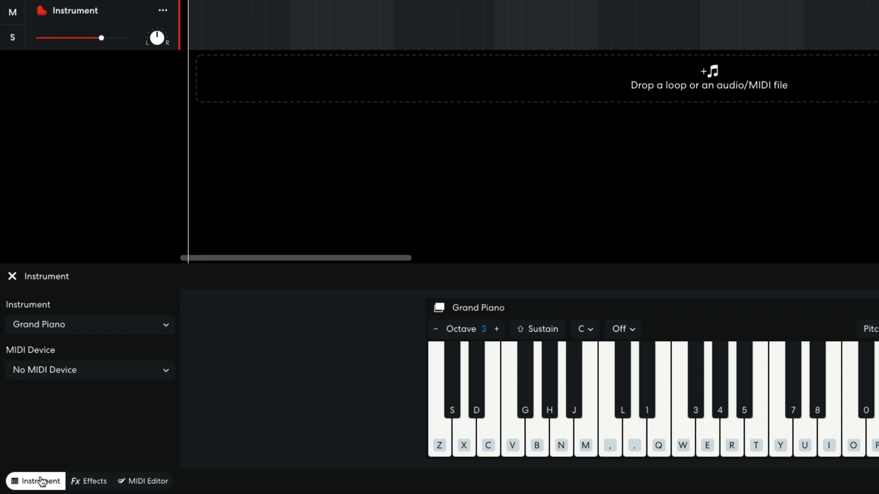
left_click(73, 325)
mouse_move(124, 258)
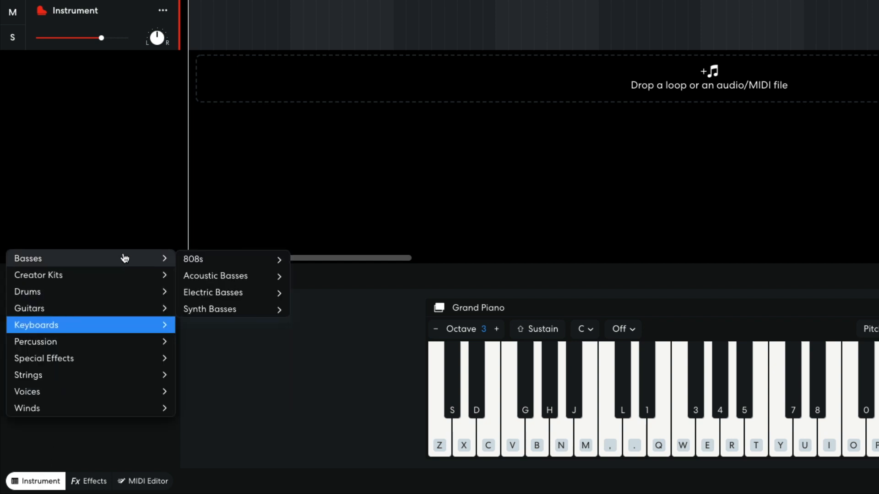
mouse_move(221, 308)
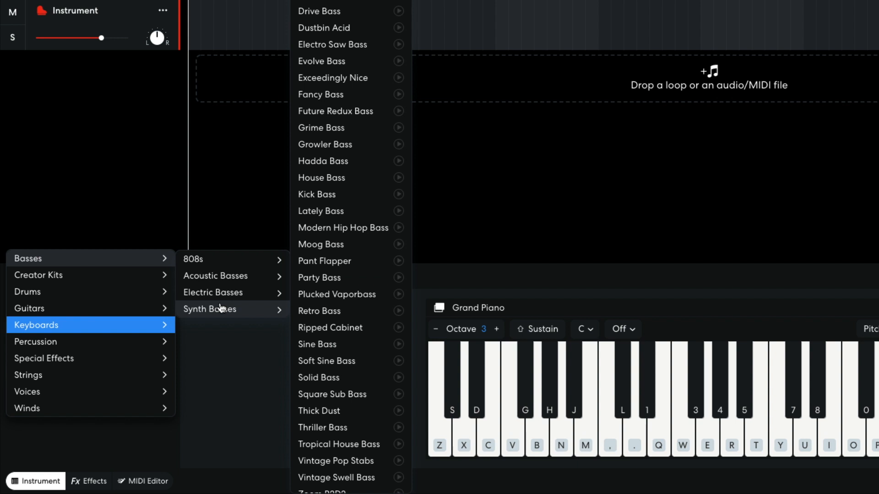
left_click(354, 445)
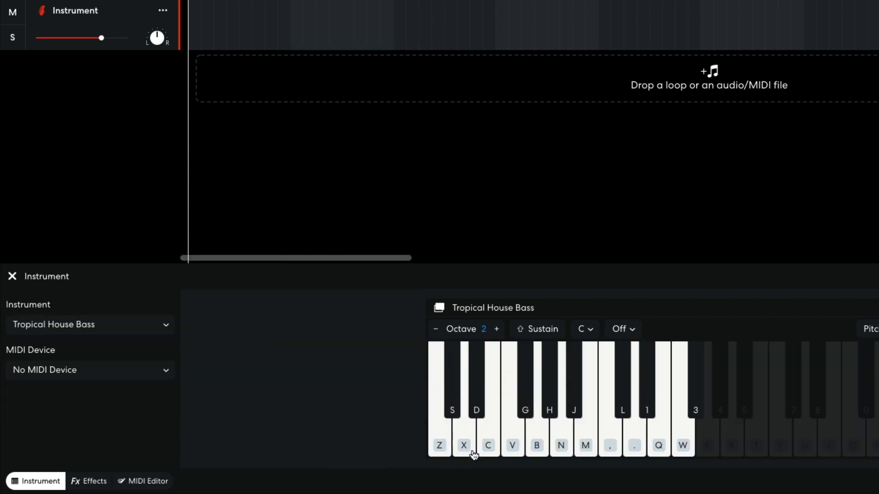
left_click(514, 438)
left_click(536, 440)
left_click(565, 440)
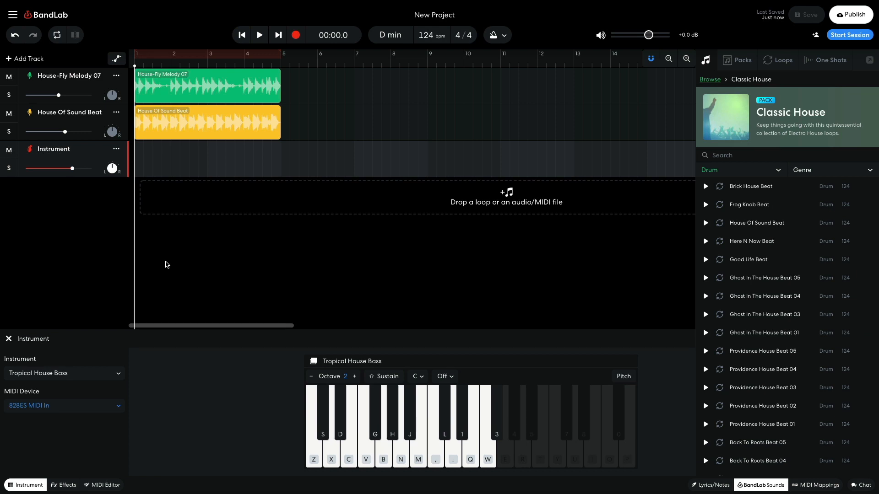
Turn on looping for the first four bars and rehearse the bass notes along with the playback.
left_click(56, 35)
key("space")
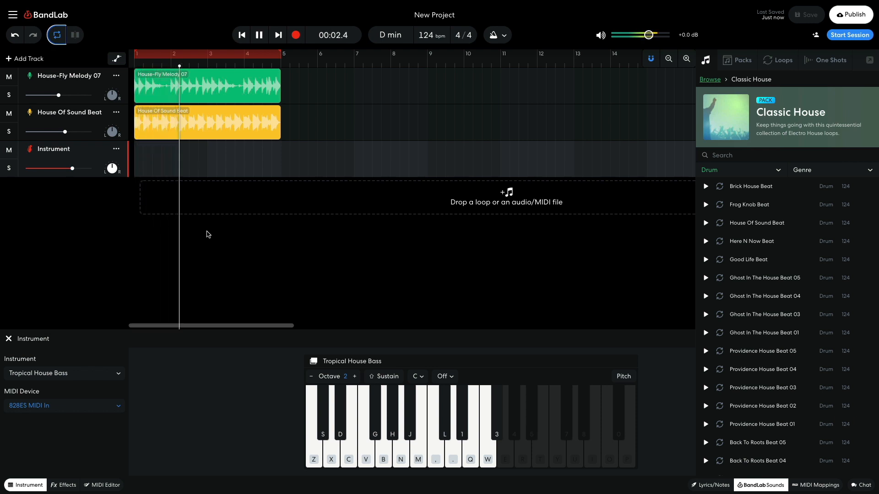
key("x")
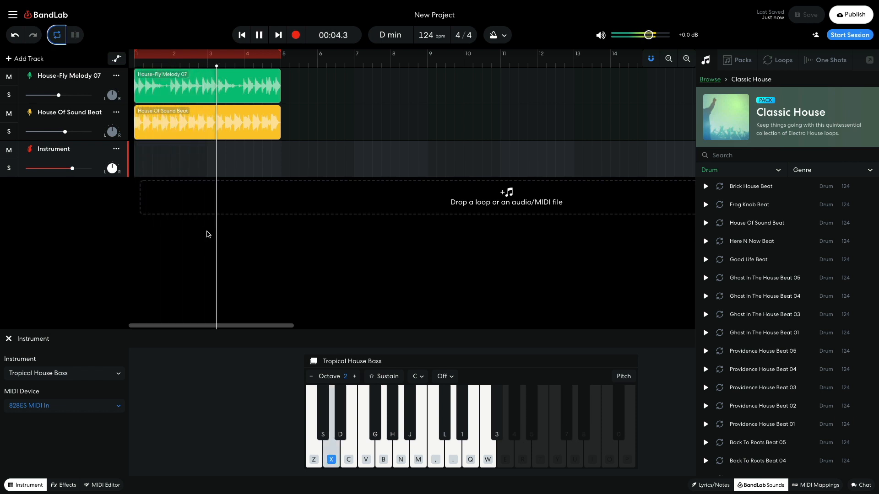
key("n")
key("v")
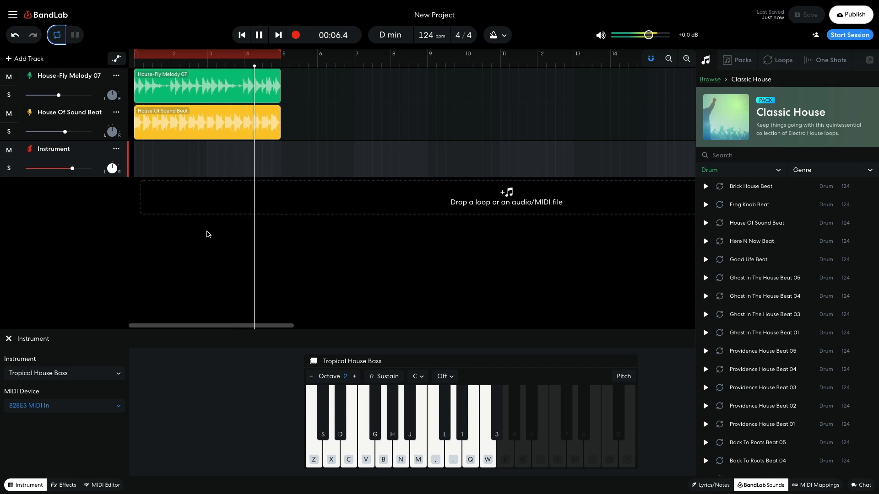
key("b")
key("b")
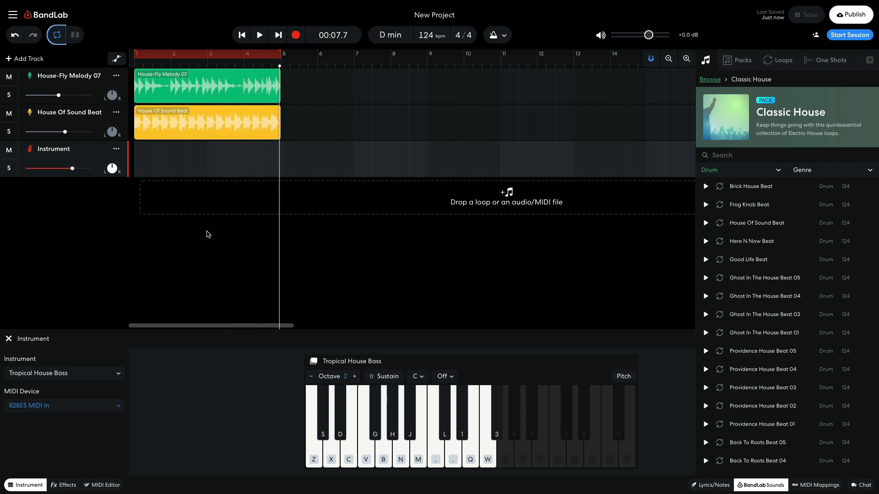
Record a two-bar bass line of D, A, F and G notes onto the Tropical House Bass track from bar 1.
left_click(296, 35)
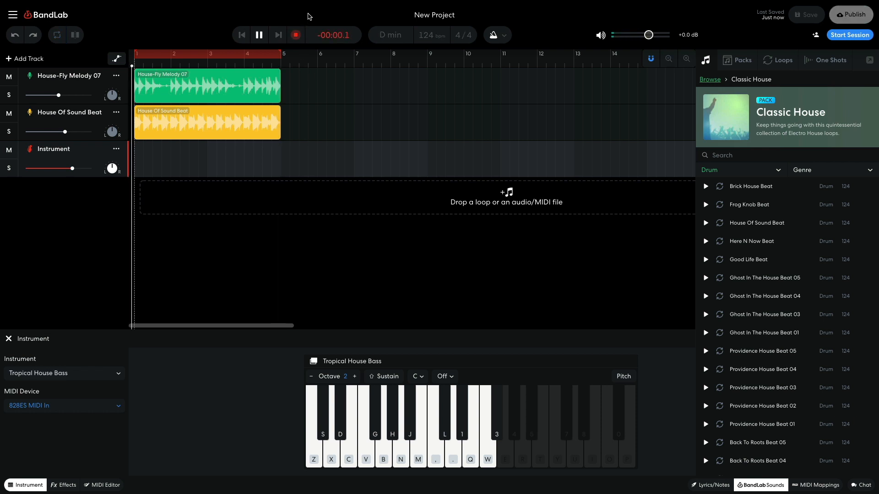
key("x")
key("n")
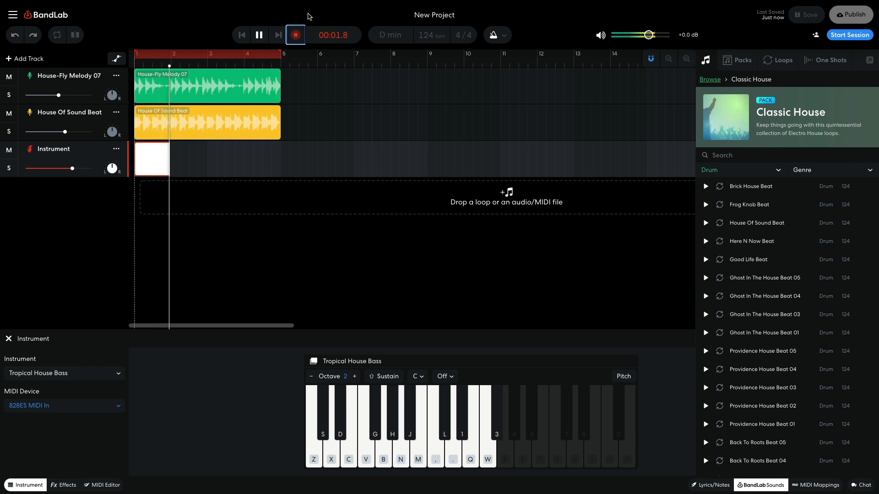
key("v")
key("b")
key("b")
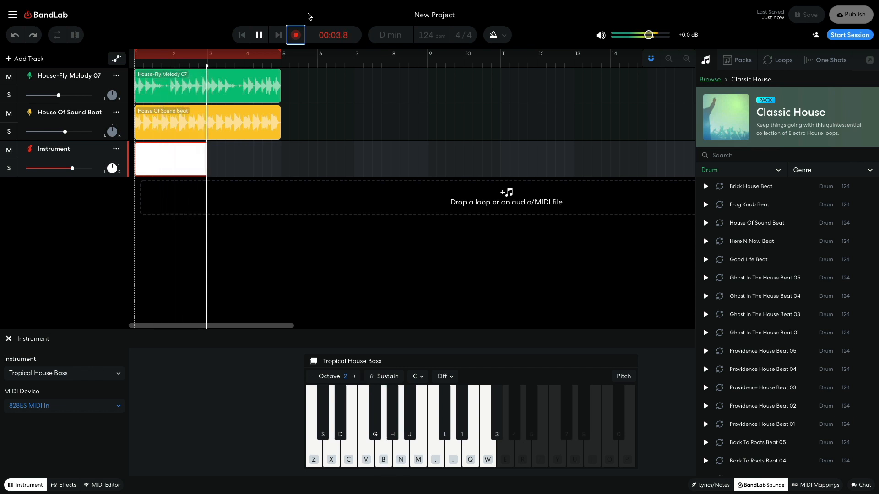
key("space")
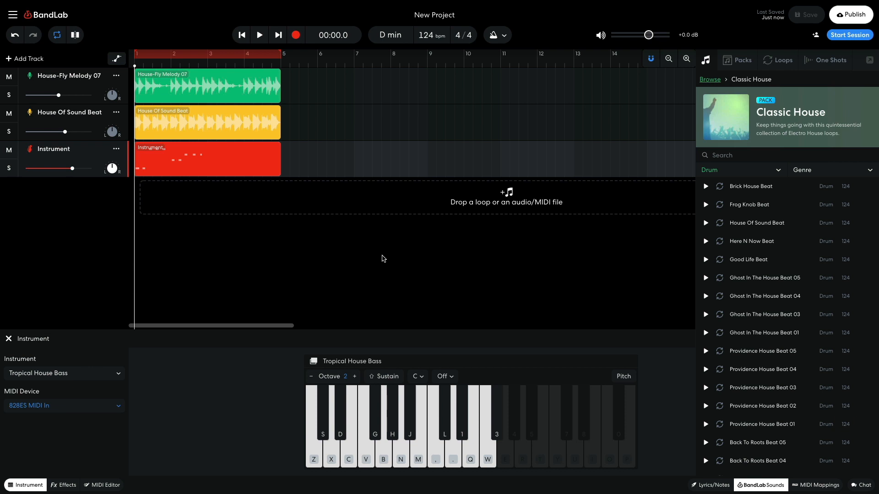
Open the recorded bass region in the MIDI editor and move its five bar 1 notes earlier onto the grid lines.
left_click(748, 485)
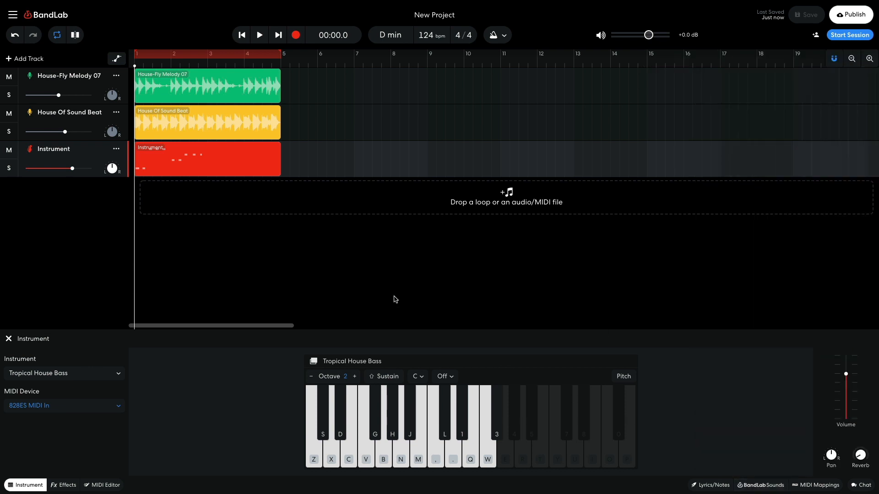
double_click(223, 164)
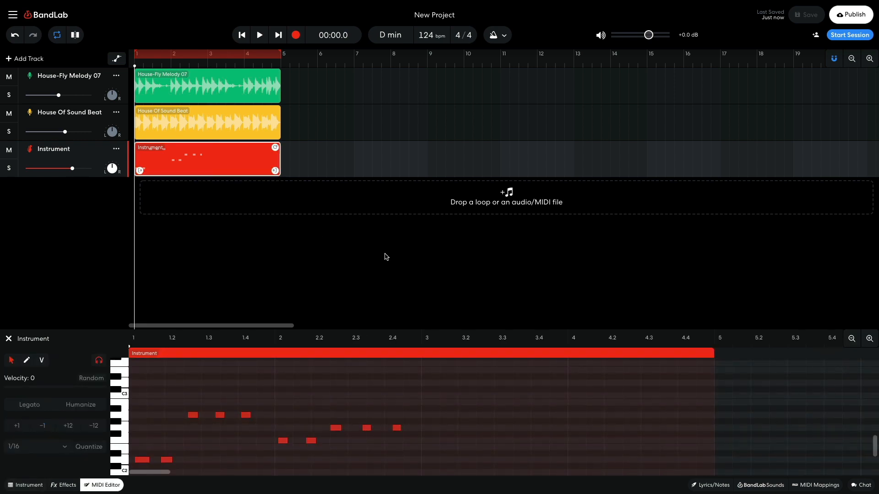
left_click(869, 340)
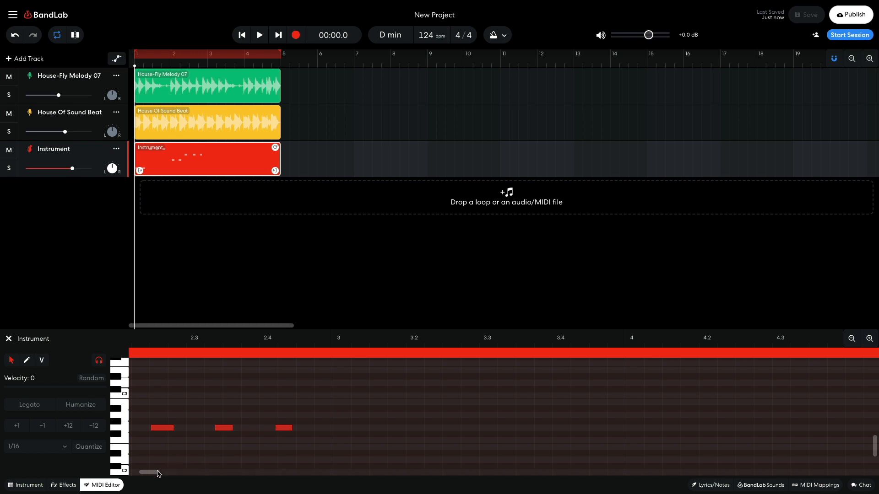
left_click_drag(159, 474, 142, 473)
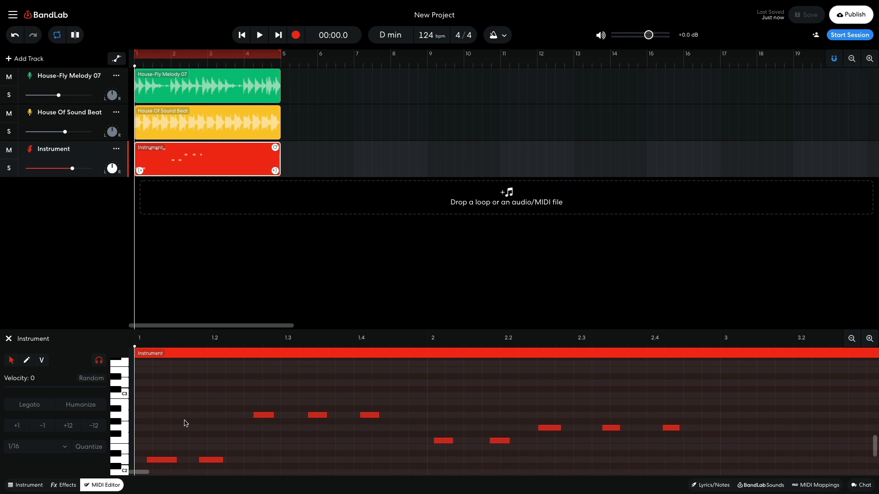
left_click_drag(159, 462, 147, 462)
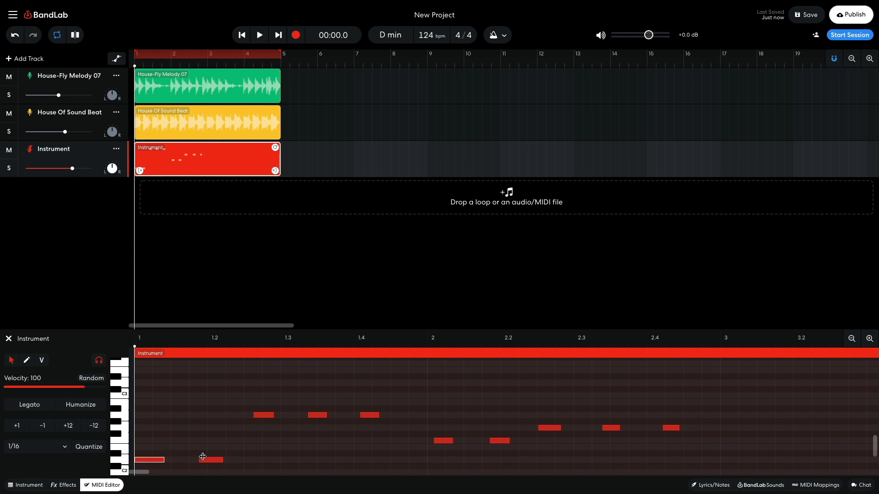
left_click_drag(208, 461, 201, 460)
left_click_drag(266, 416, 257, 416)
left_click_drag(320, 415, 312, 416)
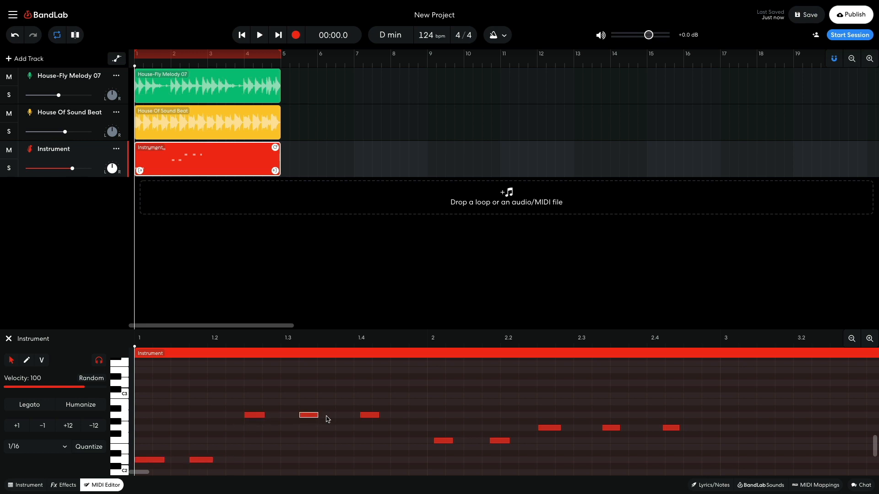
left_click_drag(369, 415, 363, 417)
Align the five bass notes in bar 2 to the grid lines and play back the corrected pattern.
left_click_drag(439, 443, 494, 444)
left_click_drag(545, 429, 545, 430)
left_click_drag(613, 430, 607, 429)
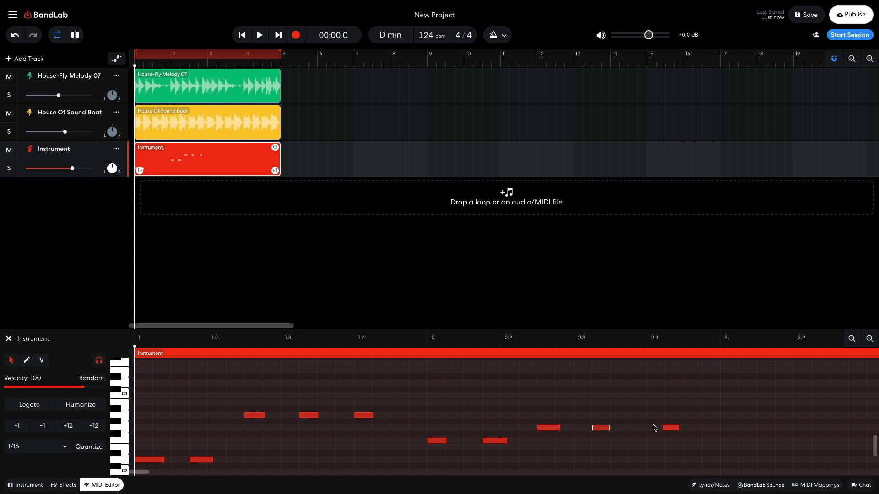
left_click_drag(672, 427, 662, 429)
key("space")
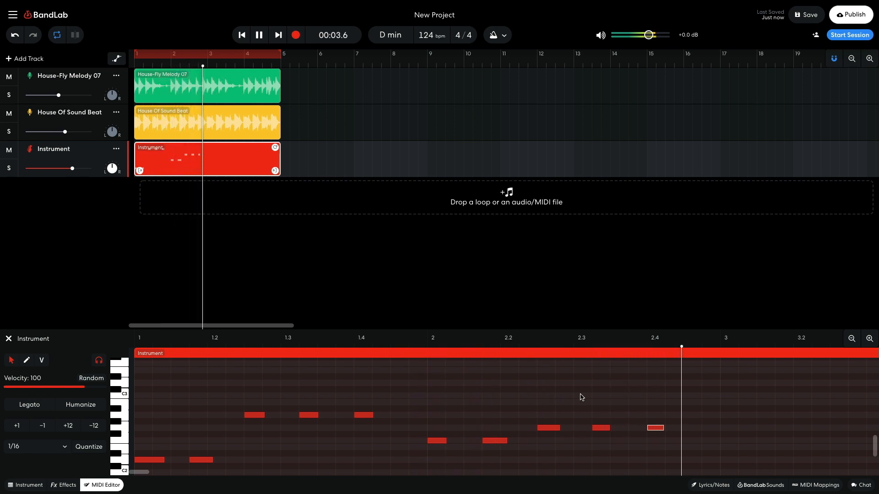
key("space")
Duplicate the two-bar bass pattern so the copy starts at bar 3, and play the project from the start.
left_click(673, 384)
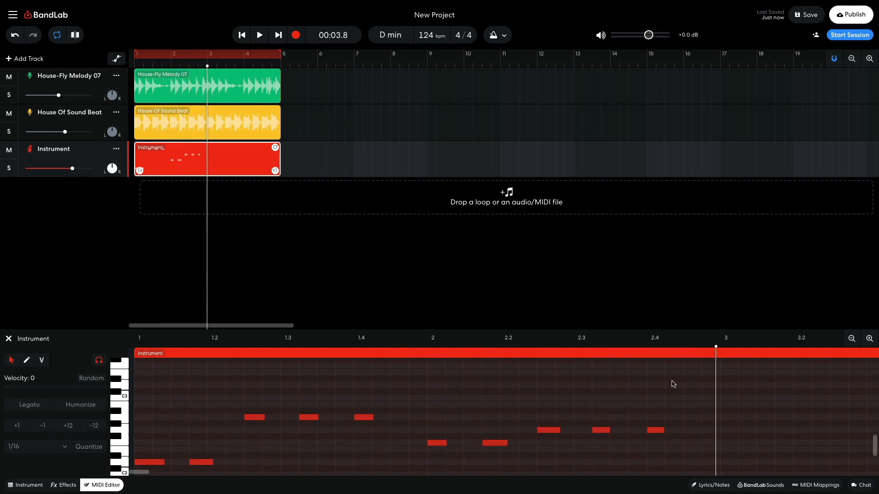
left_click(852, 340)
left_click_drag(412, 394, 429, 465)
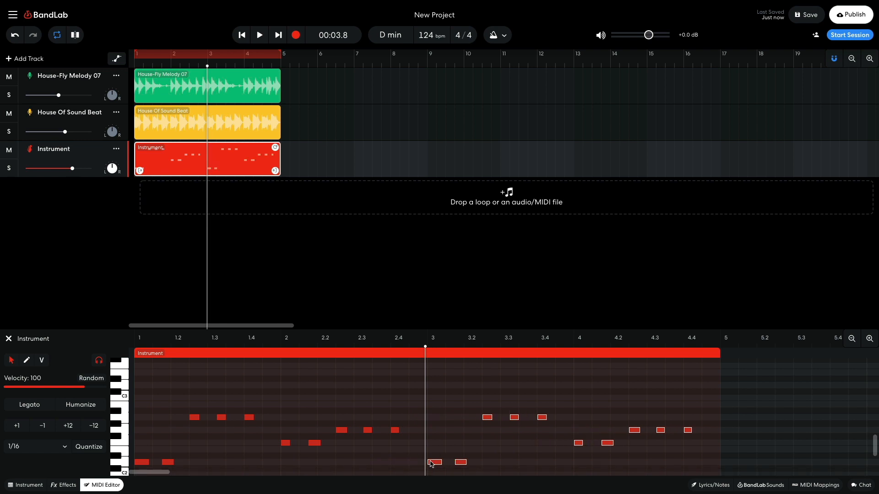
key("Return")
key("space")
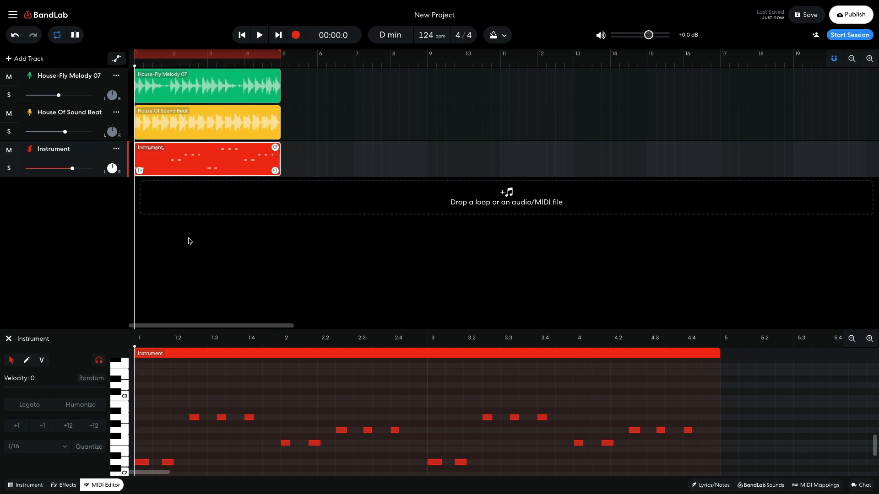
Add a second instrument track and assign it the Trance Pluck sound from the synth keys.
left_click(28, 60)
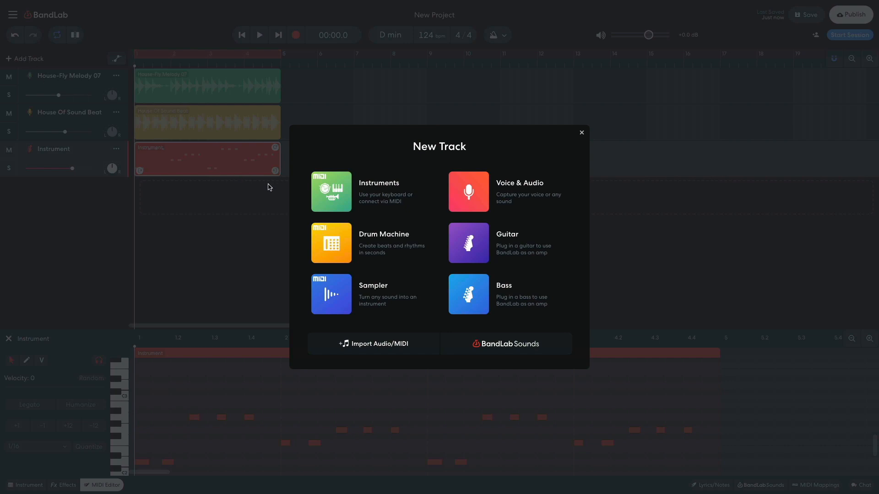
left_click(322, 195)
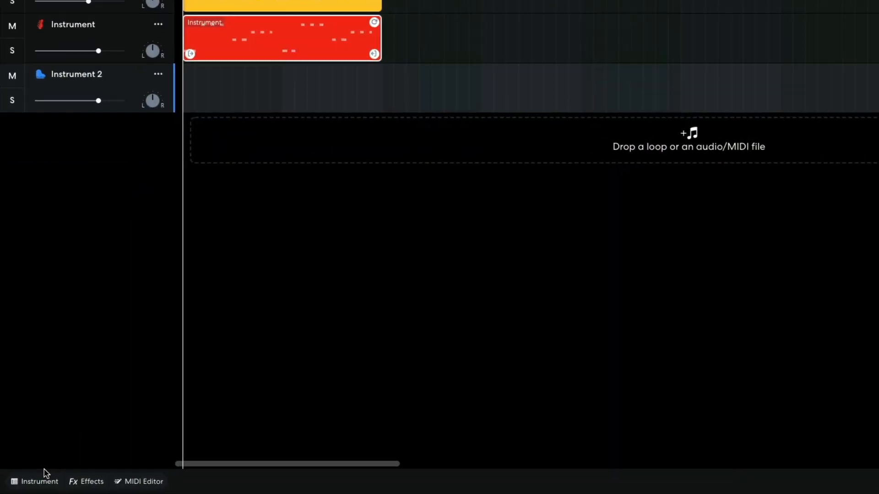
left_click(28, 485)
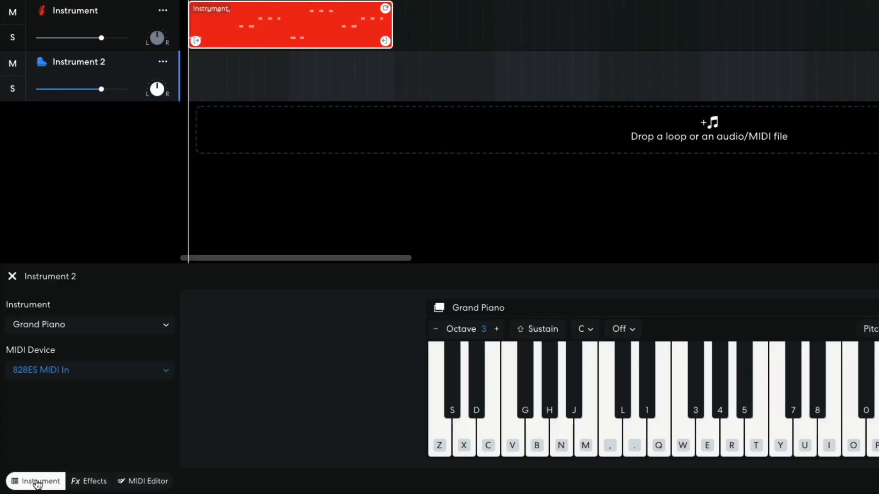
left_click(99, 336)
mouse_move(98, 326)
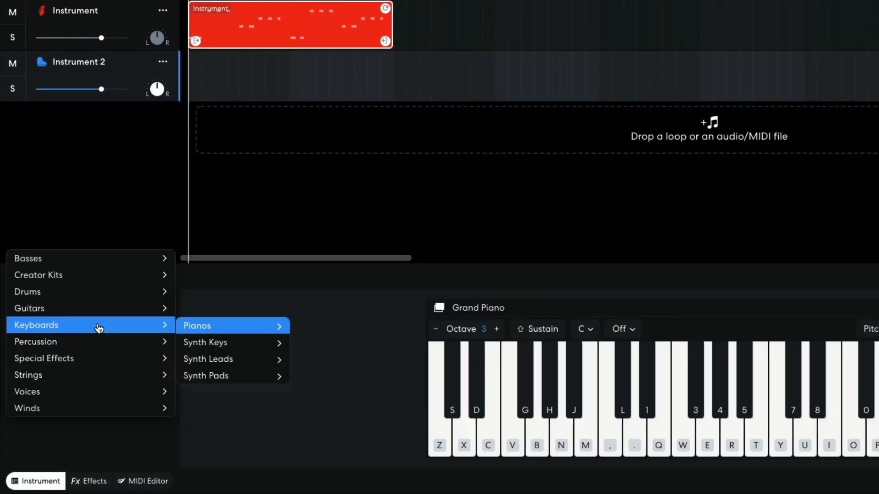
mouse_move(218, 343)
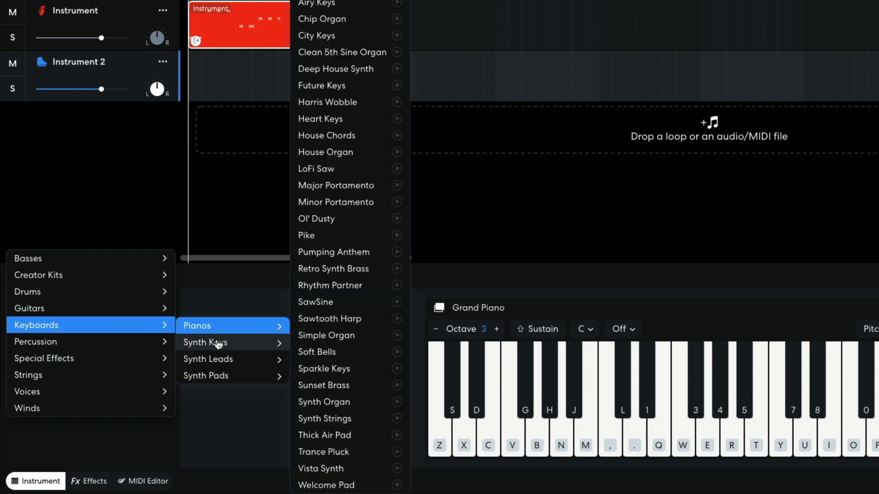
left_click(344, 452)
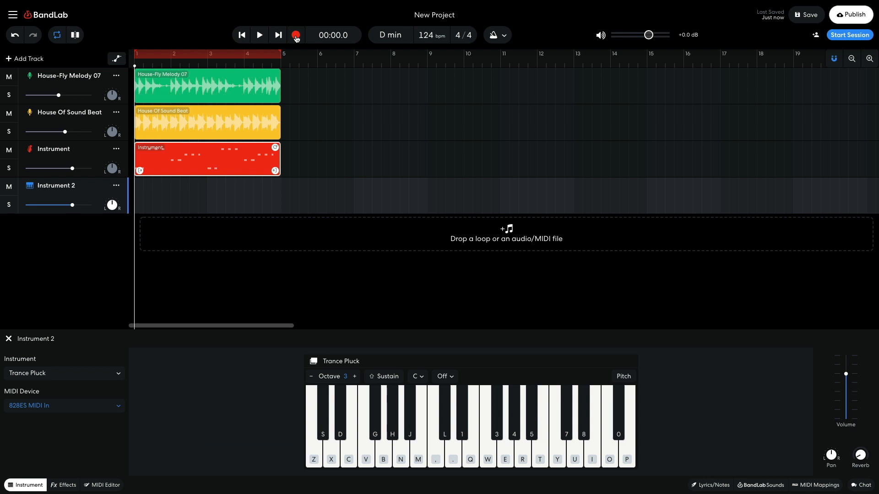
Record a two-bar pluck line of D, F and A notes onto the Instrument 2 track from bar 1.
left_click(295, 35)
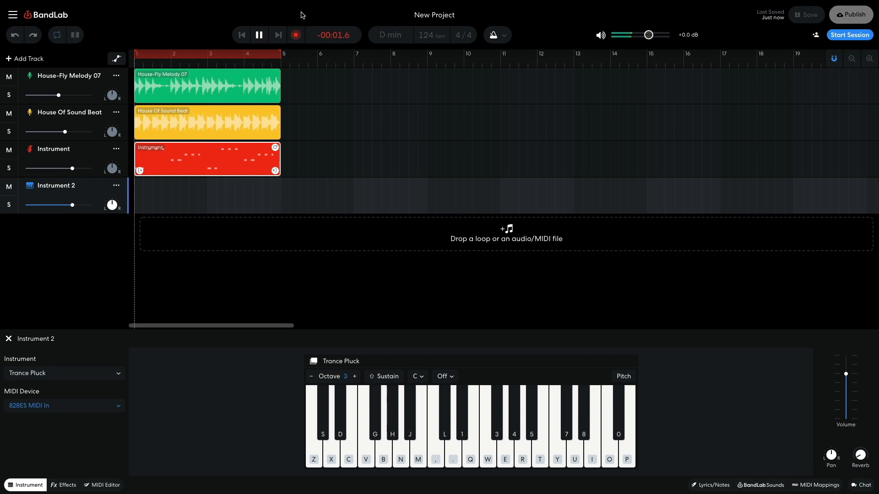
key("period")
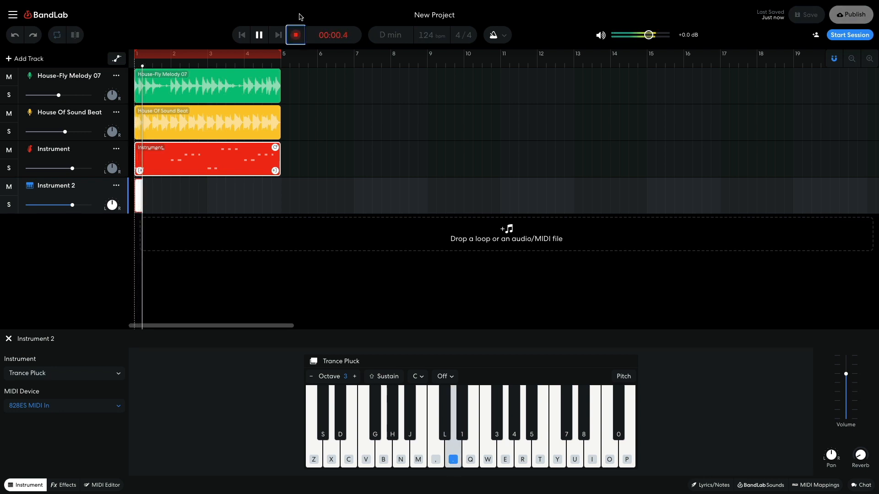
key("period")
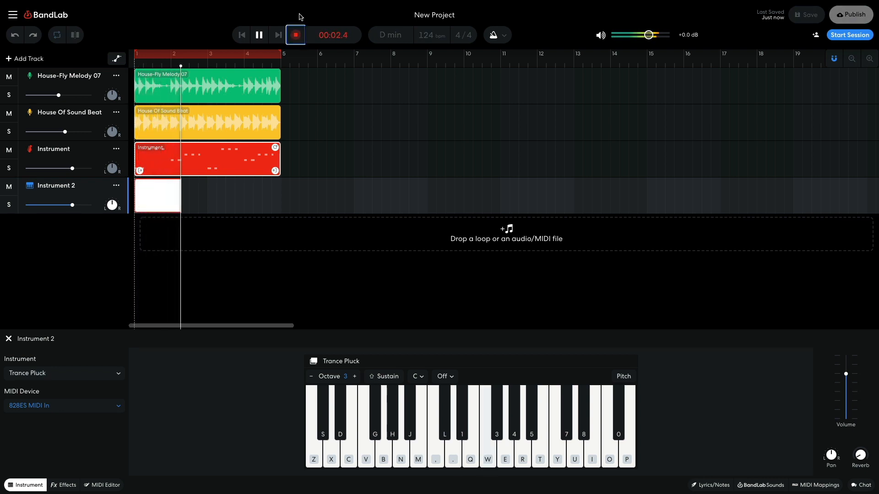
key("r")
key("r")
key("space")
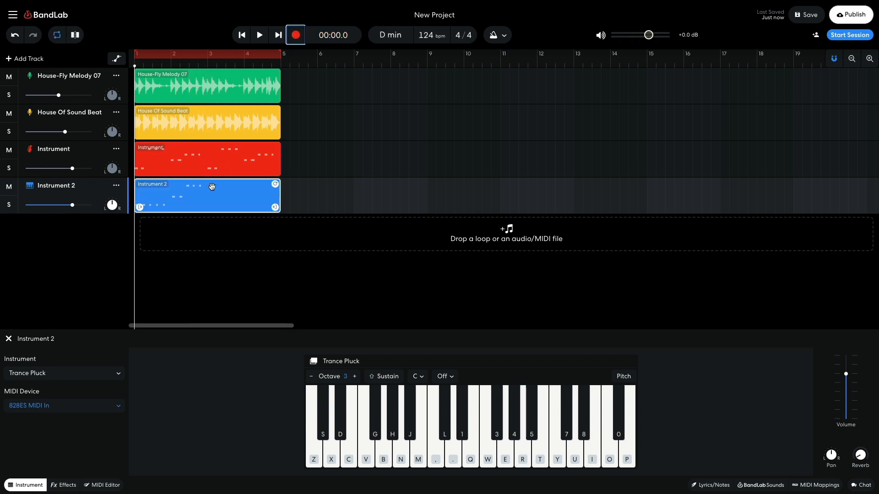
Repeat the Trance Pluck region's two-bar note pattern from bar 3 in the MIDI editor and play back the result.
double_click(193, 203)
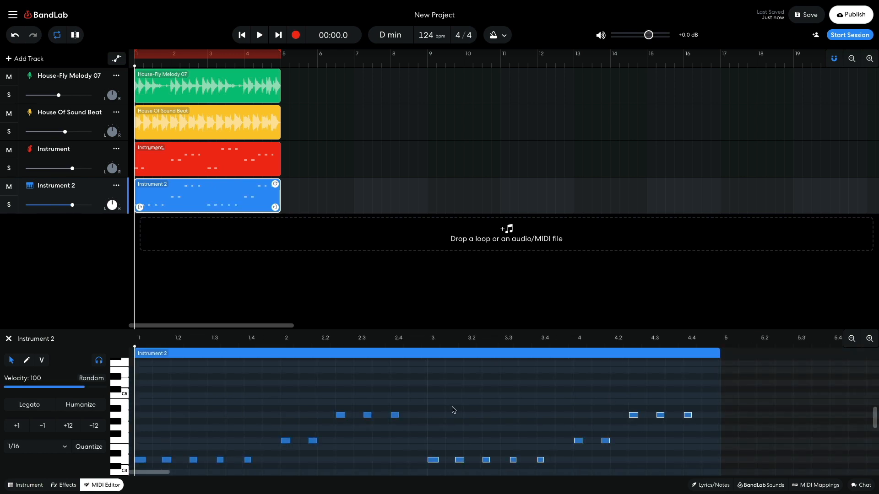
key("space")
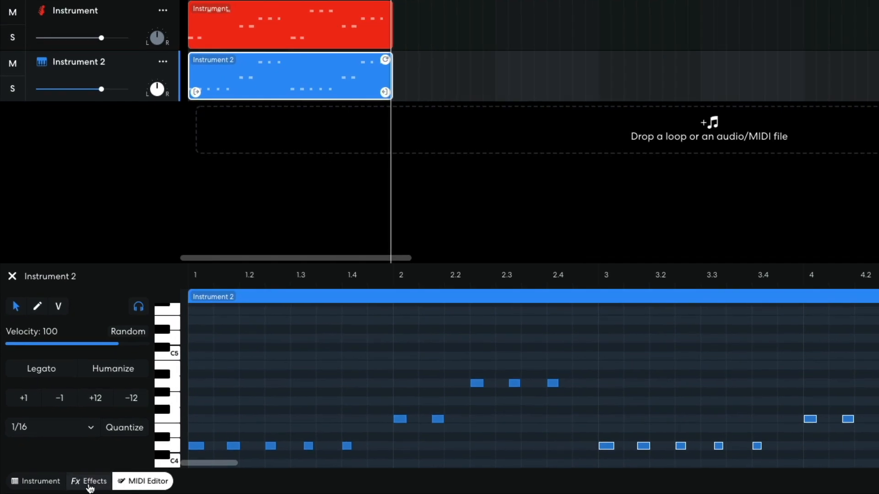
Add the Filter Echo delay effect to the Instrument 2 track and set its Delay to 240.
left_click(63, 486)
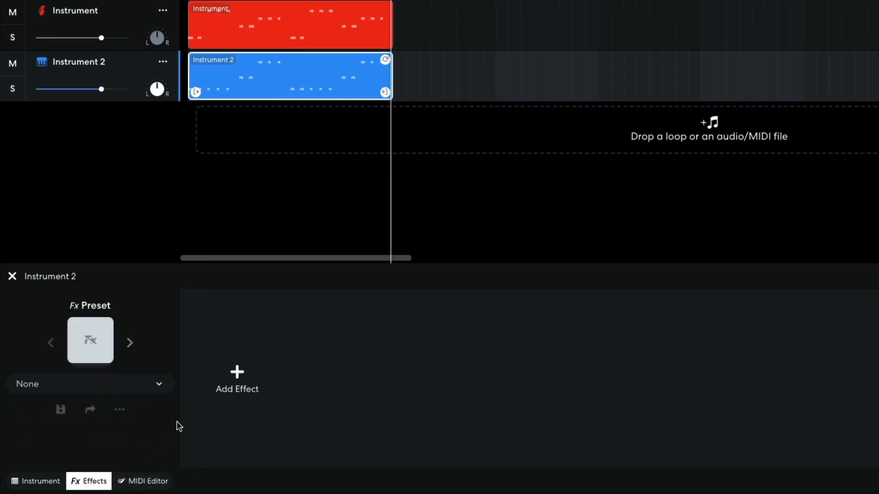
left_click(224, 387)
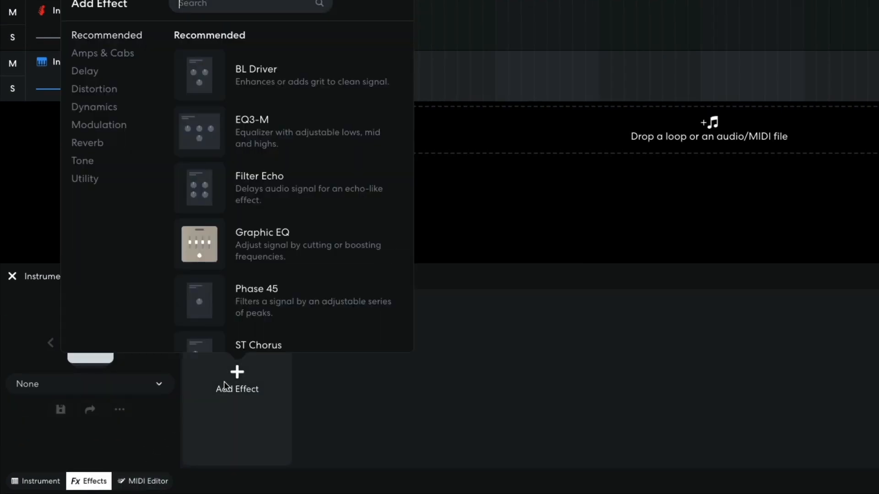
left_click(81, 72)
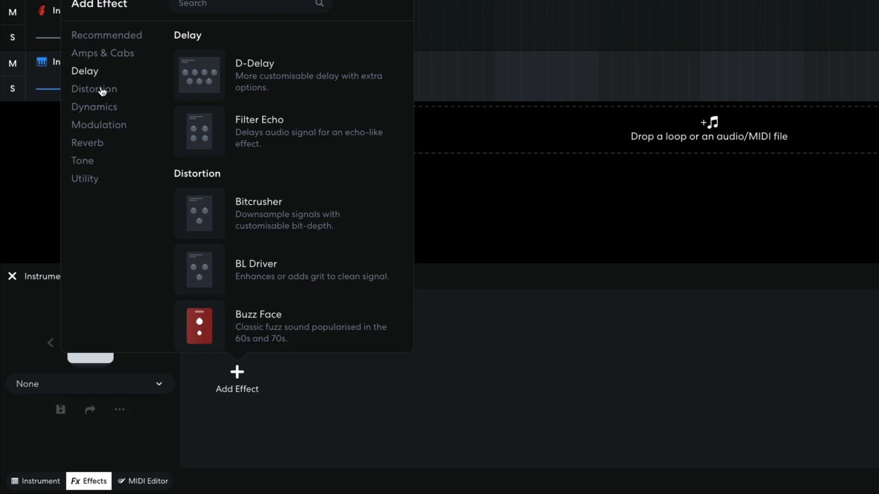
left_click(206, 133)
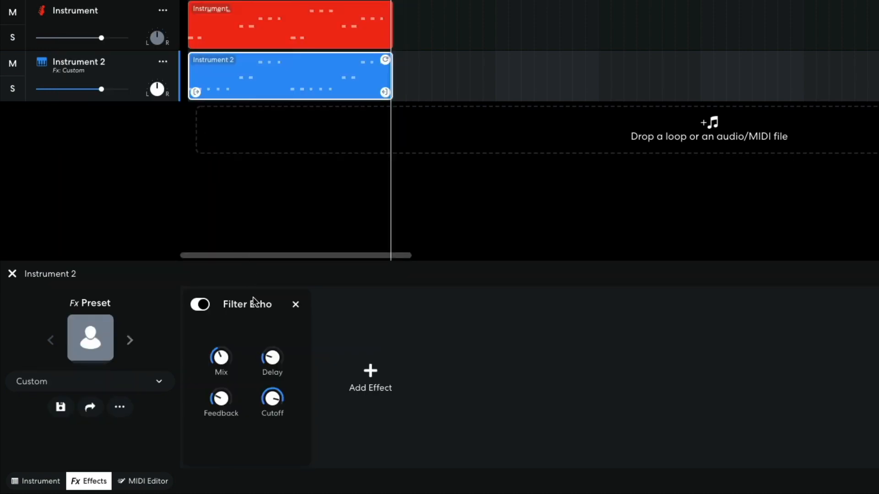
mouse_move(272, 354)
left_click(268, 373)
type("240")
key("Return")
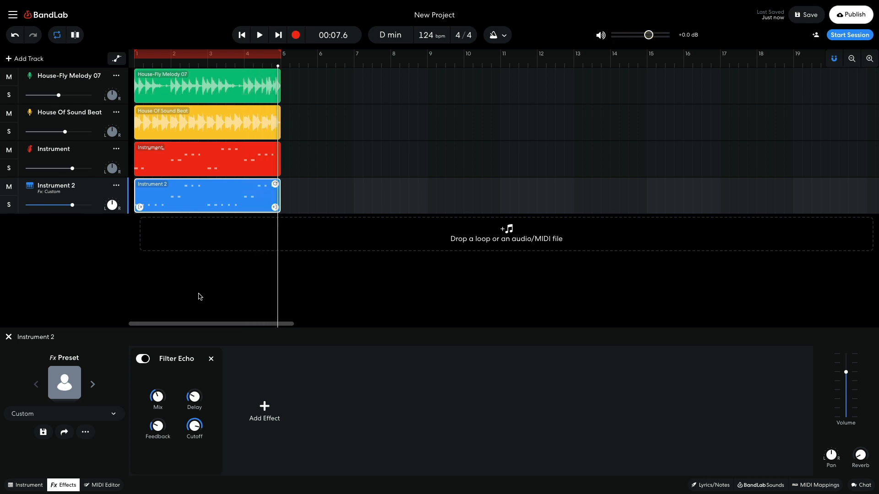
Lower the Instrument and Instrument 2 tracks to about -3 dB, level with the House Of Sound Beat fader, and play the mix.
left_click_drag(72, 169, 65, 169)
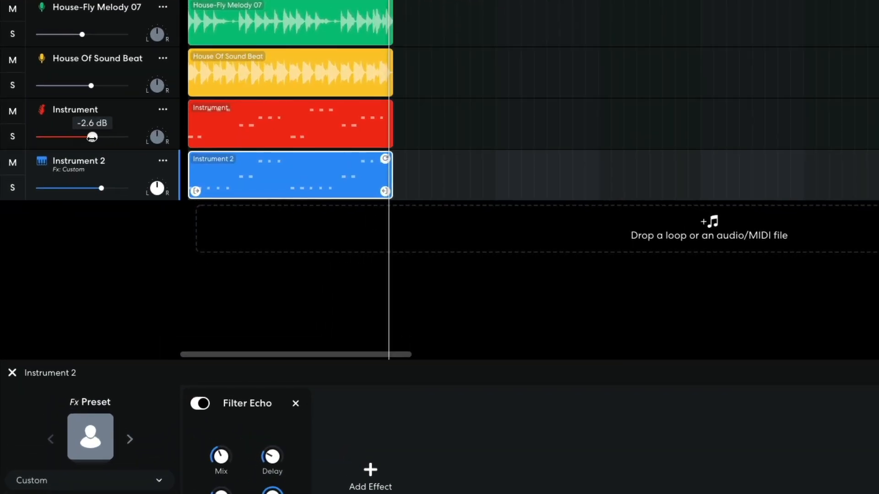
left_click_drag(92, 137, 91, 137)
mouse_move(101, 188)
left_mouse_down()
mouse_move(94, 190)
mouse_move(104, 192)
left_mouse_up()
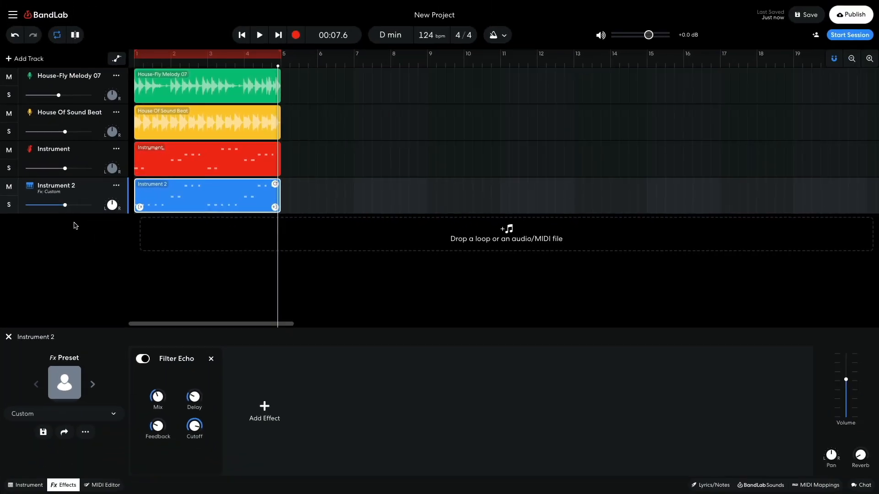
key("space")
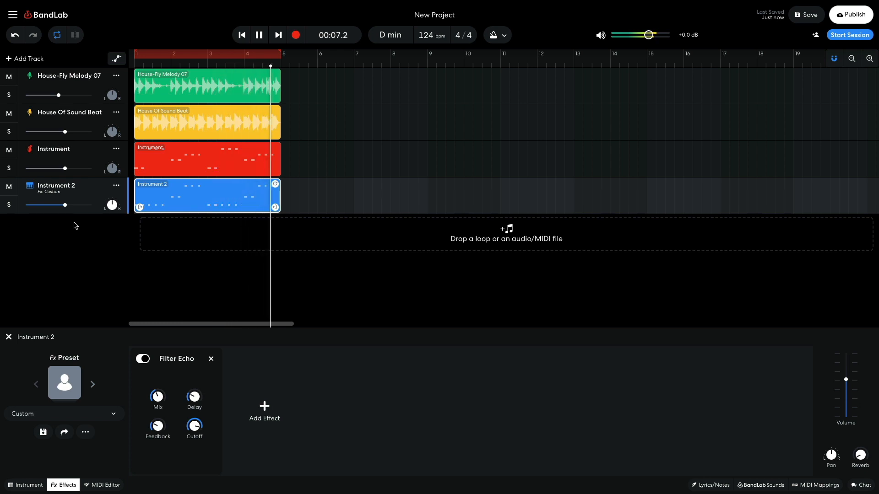
Stop playback and add a new instrument track using the String Orchestra sound from the Strings category.
key("space")
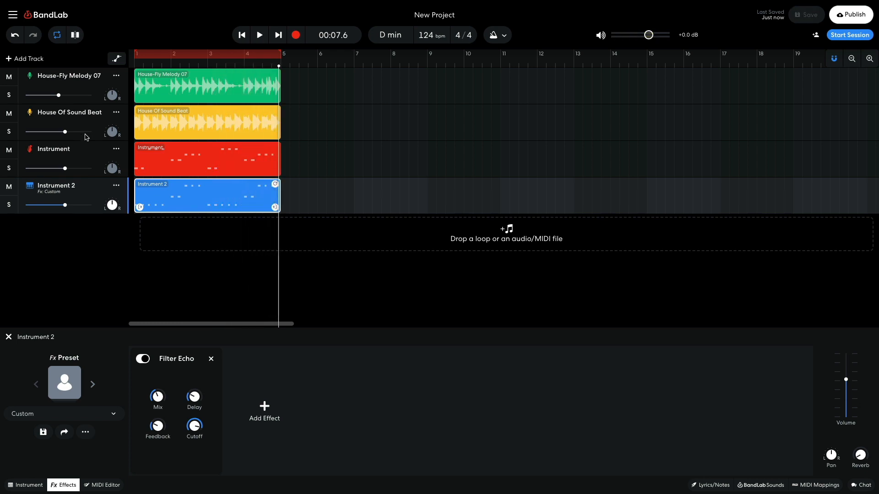
left_click(28, 61)
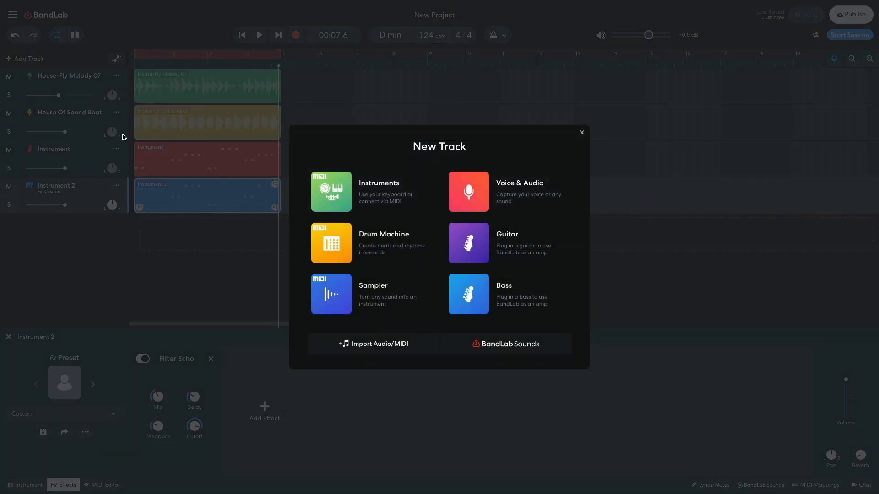
left_click(311, 193)
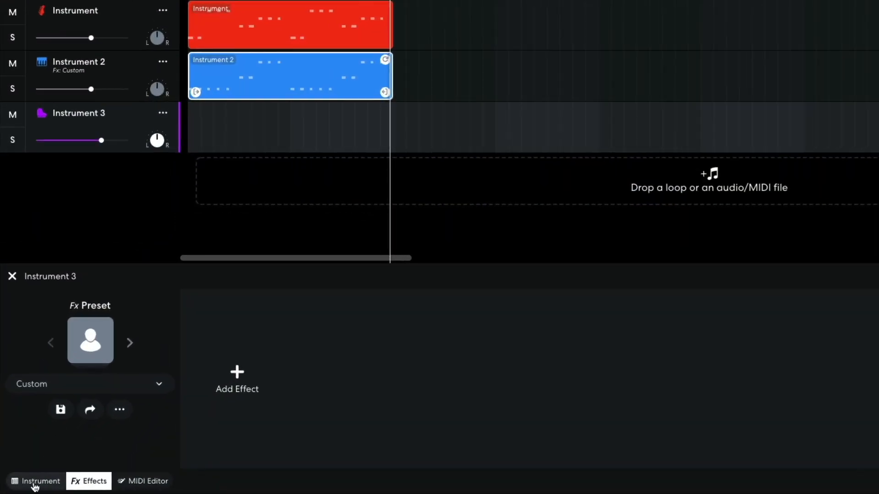
left_click(34, 483)
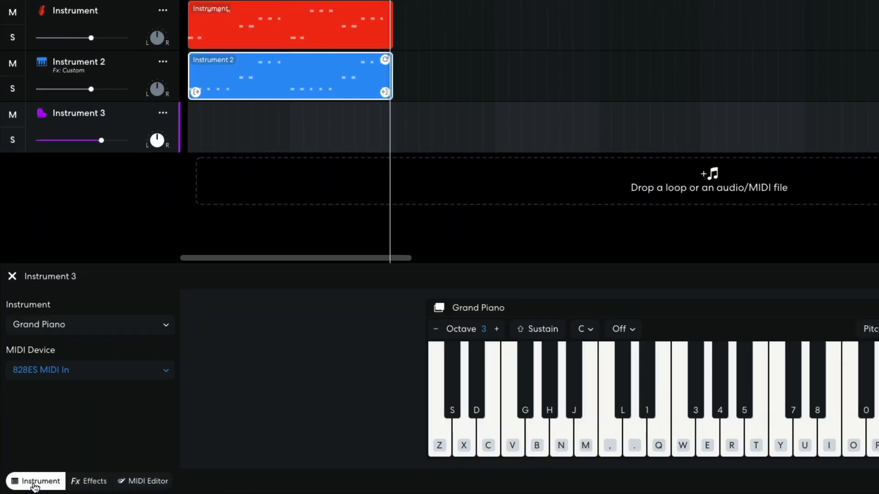
left_click(73, 329)
mouse_move(64, 378)
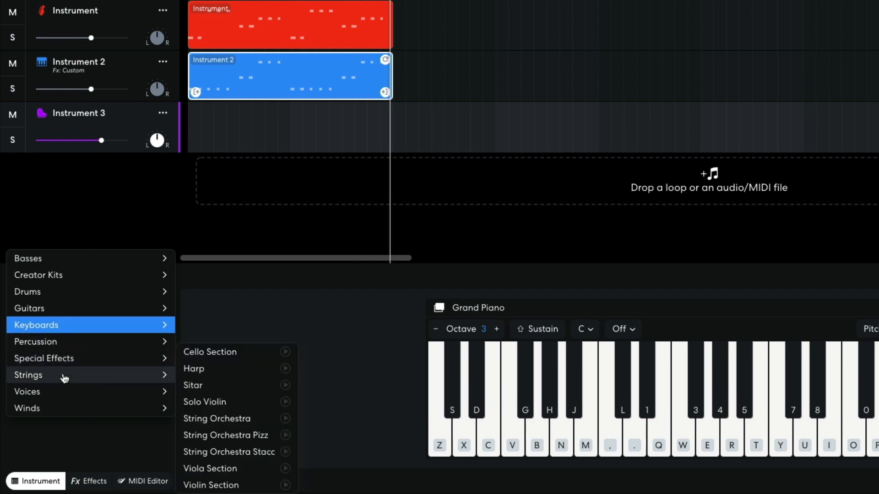
left_click(212, 419)
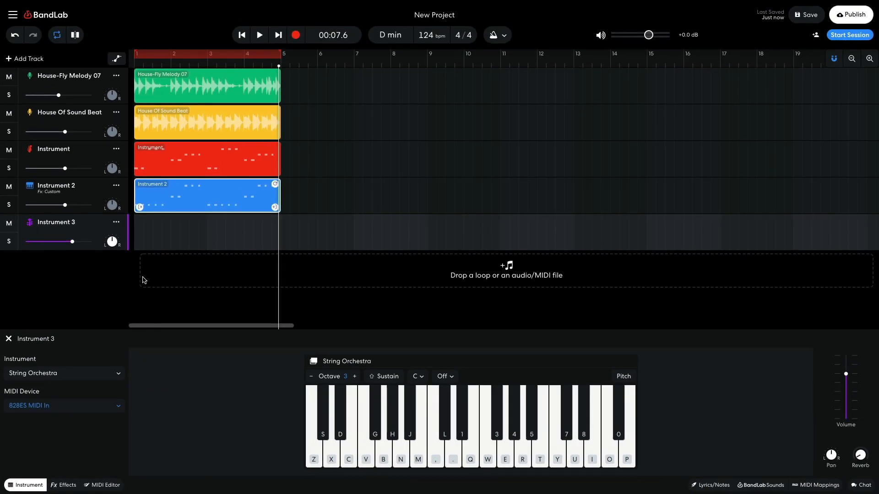
Create an empty four-bar region on the Instrument 3 track, move it to start at bar 1, and open it for MIDI editing.
right_click(141, 234)
left_click(150, 258)
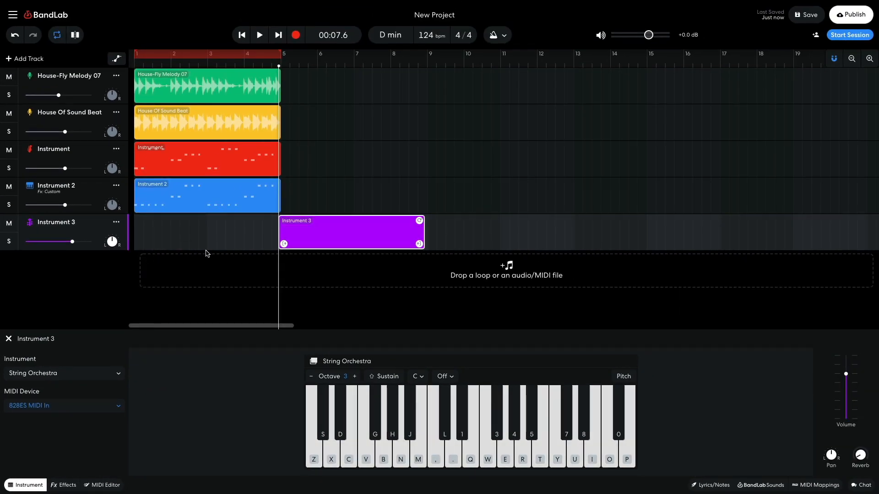
left_click_drag(331, 231, 176, 234)
double_click(176, 234)
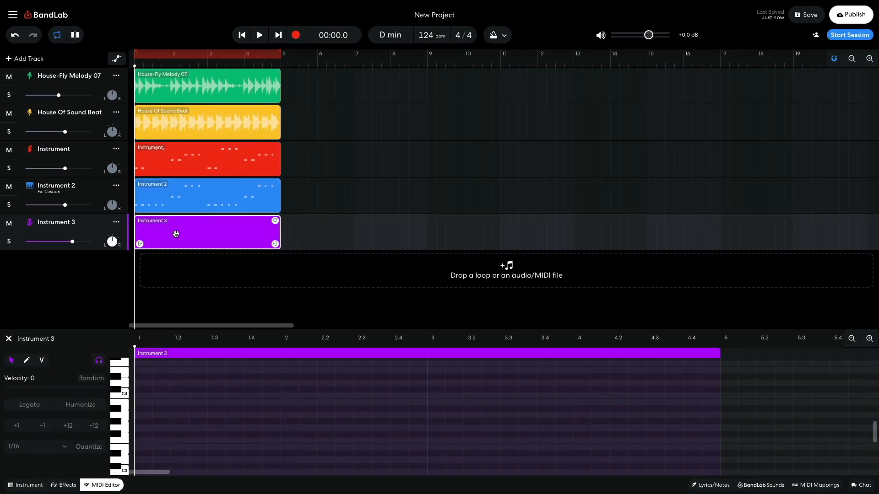
Add a single D6 note at bar 1 of the Instrument 3 region and extend it across all four bars.
scroll(209, 400, "up", 5)
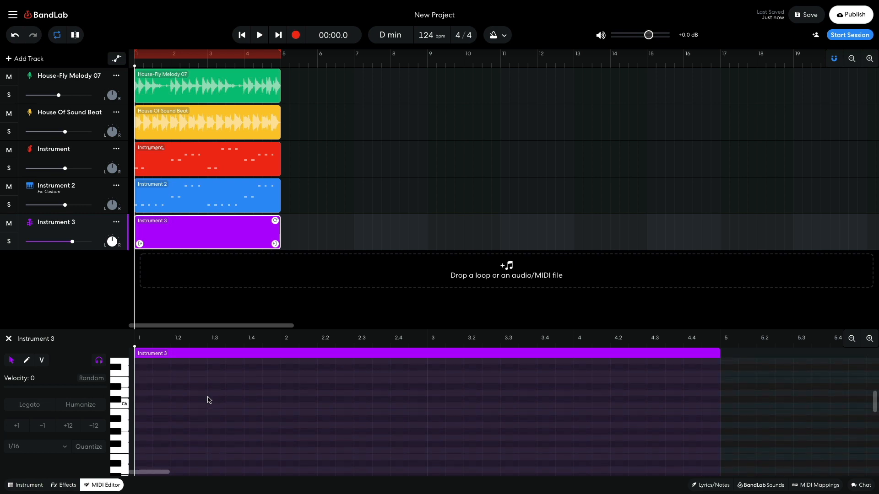
left_click(143, 393)
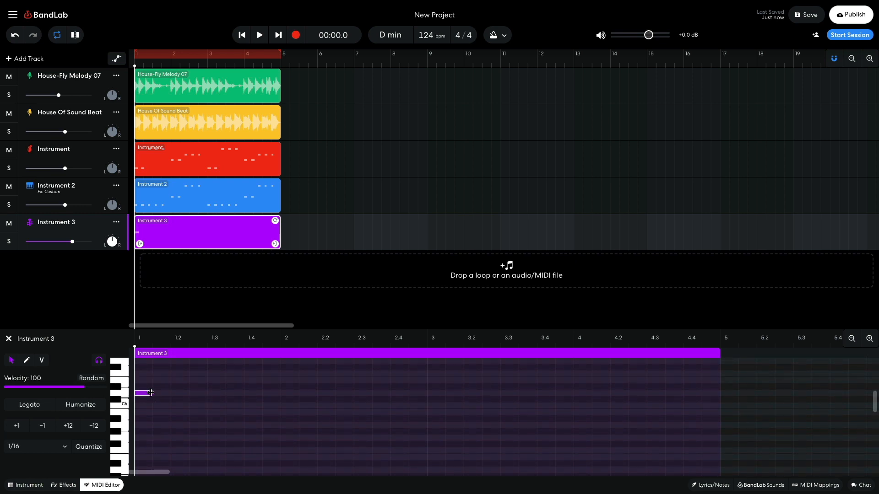
left_click_drag(147, 393, 720, 352)
Play the mix and lower the Instrument 3 track's volume to match the House-Fly Melody 07 fader.
key("space")
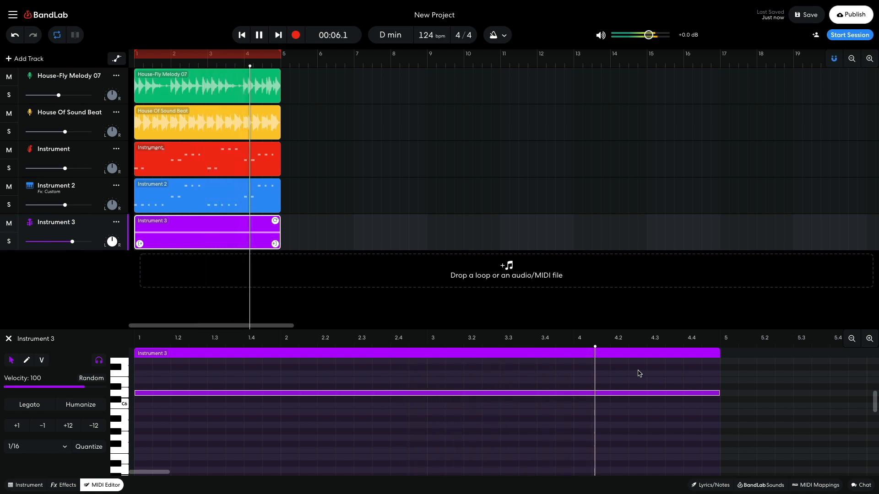
key("space")
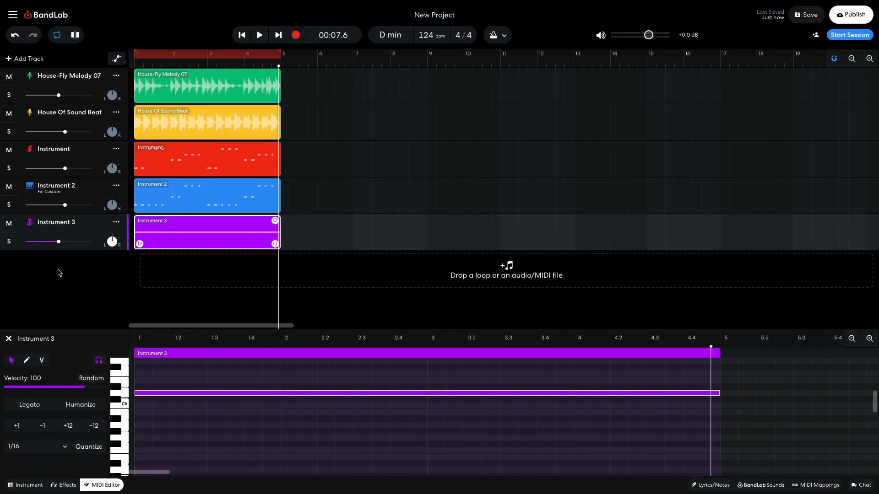
key("space")
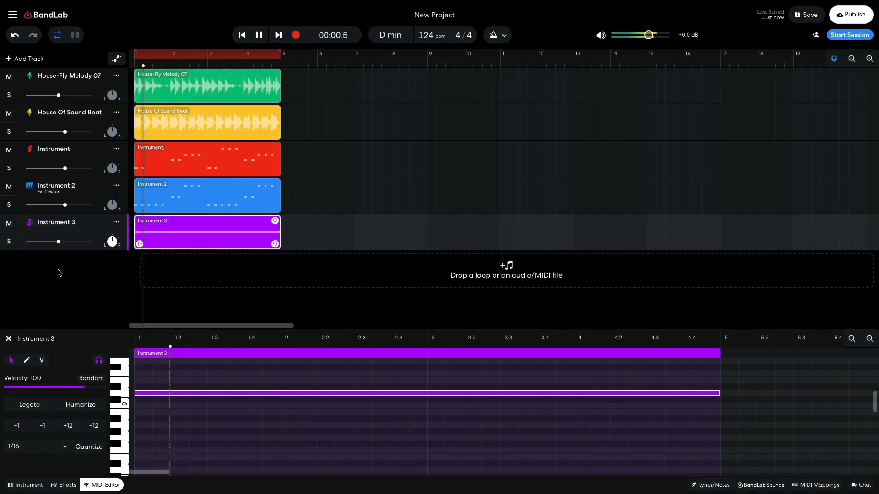